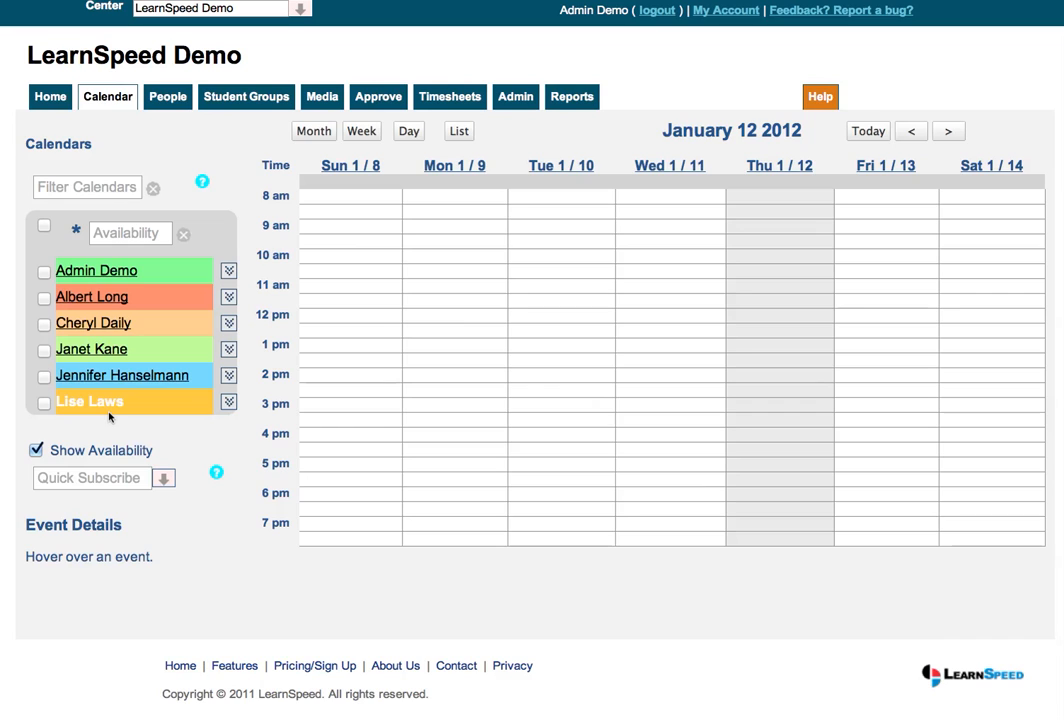
Search Quick Subscribe by name for the service provider and subscribe to that provider's calendar
click(104, 478)
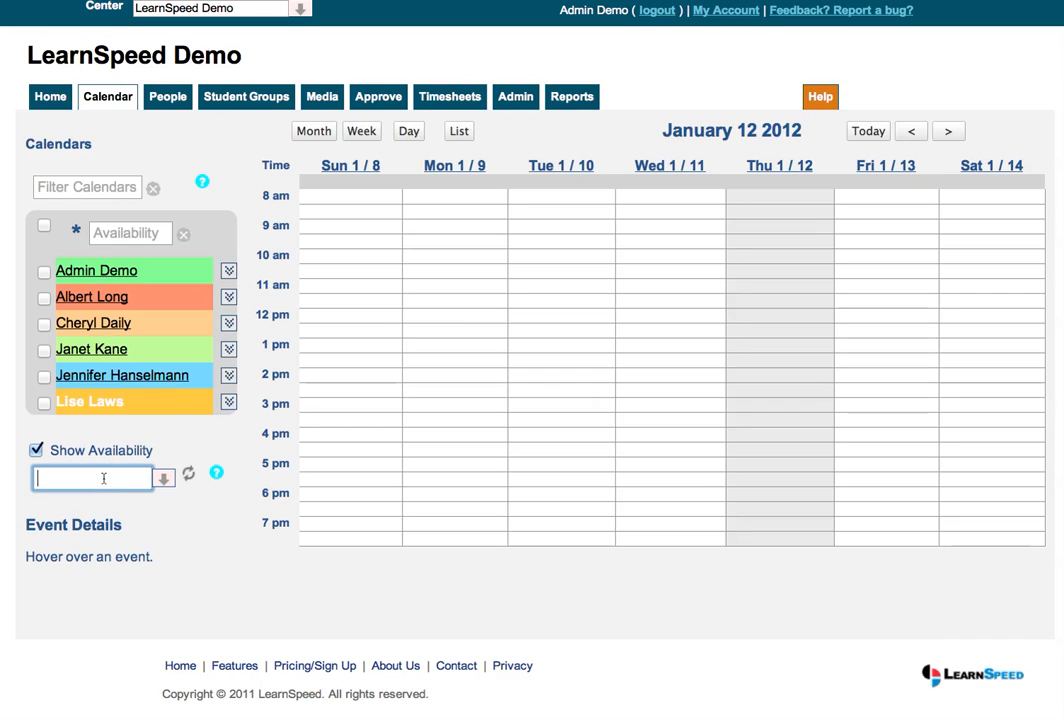
text(m)
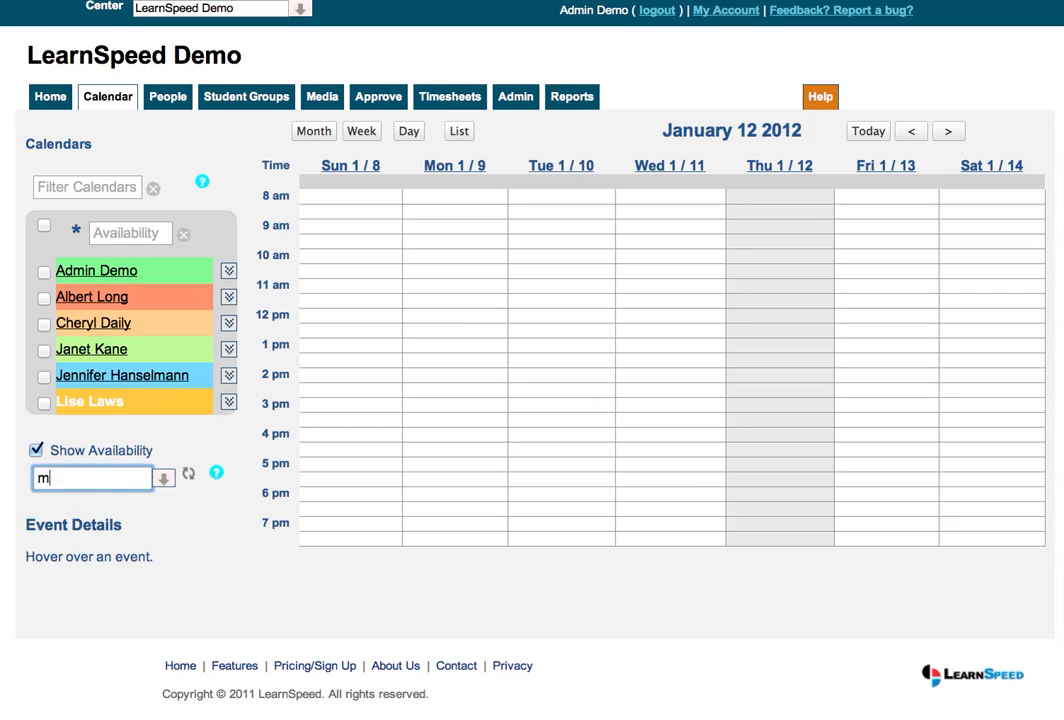
text(ark)
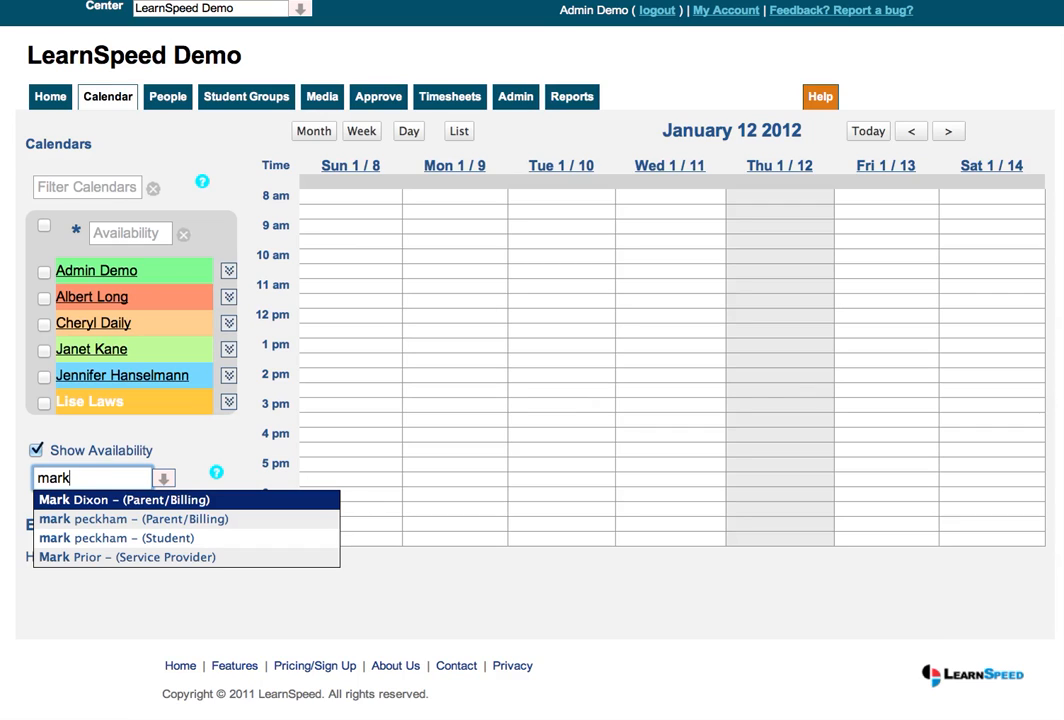
text(pr)
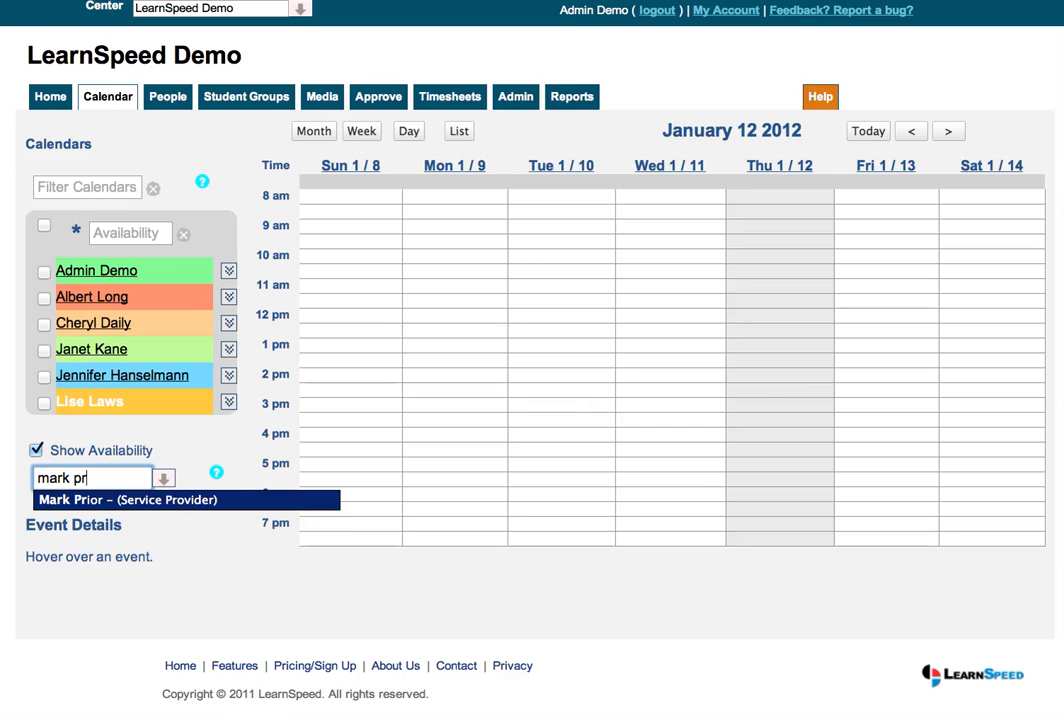
key(BackSpace)
key(BackSpace)
key(BackSpace)
key(BackSpace)
key(BackSpace)
key(BackSpace)
key(BackSpace)
text(mark pr)
key(Return)
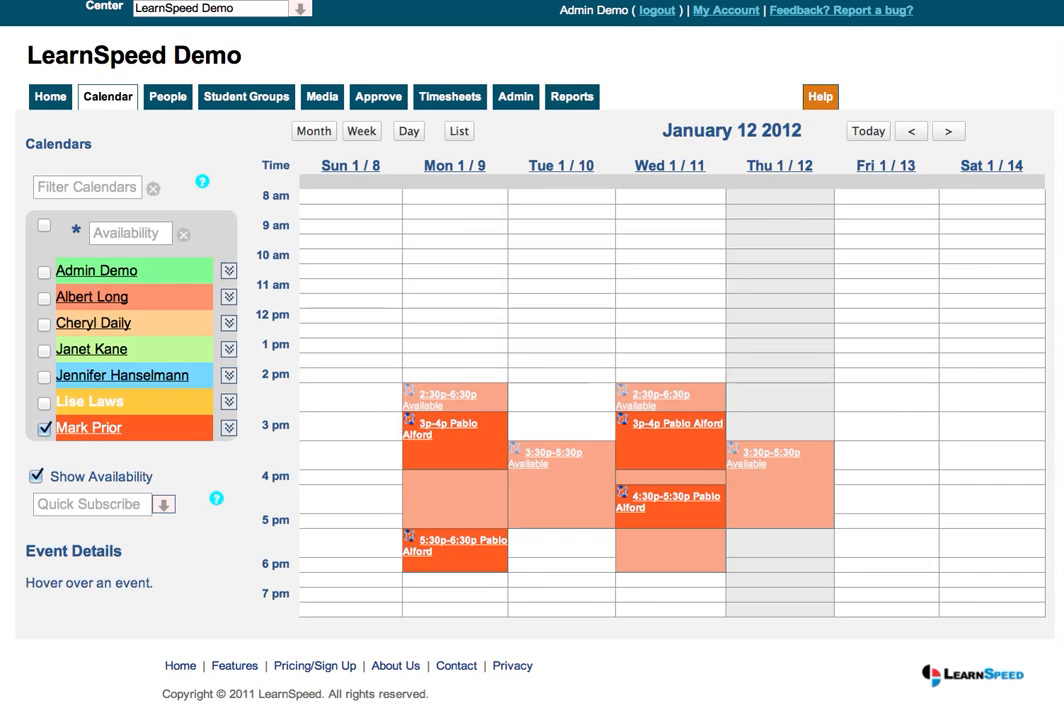
Unsubscribe from the newly added provider calendar, and subscribe to it again from the name suggestions
click(229, 428)
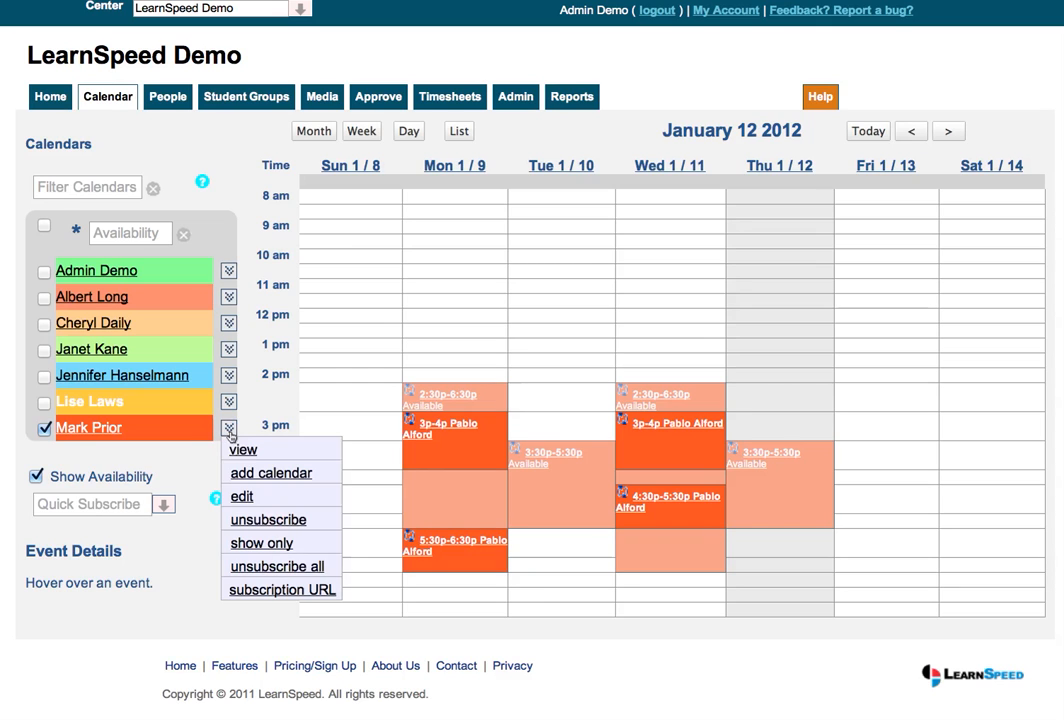
click(244, 520)
click(110, 479)
text(mark)
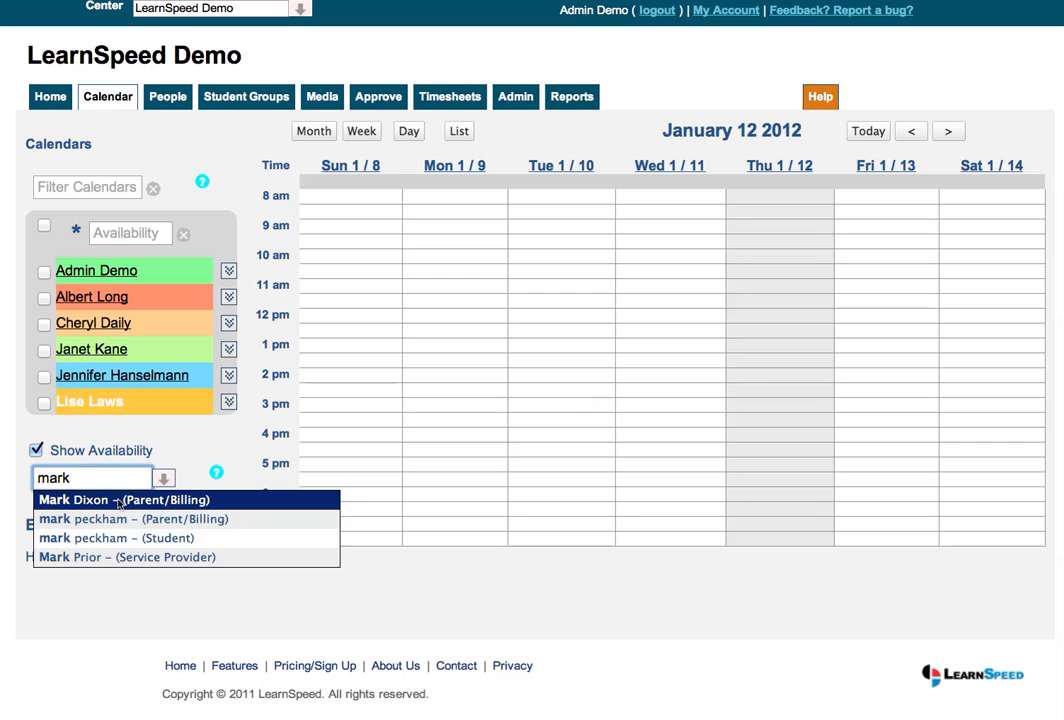
click(101, 557)
key(Return)
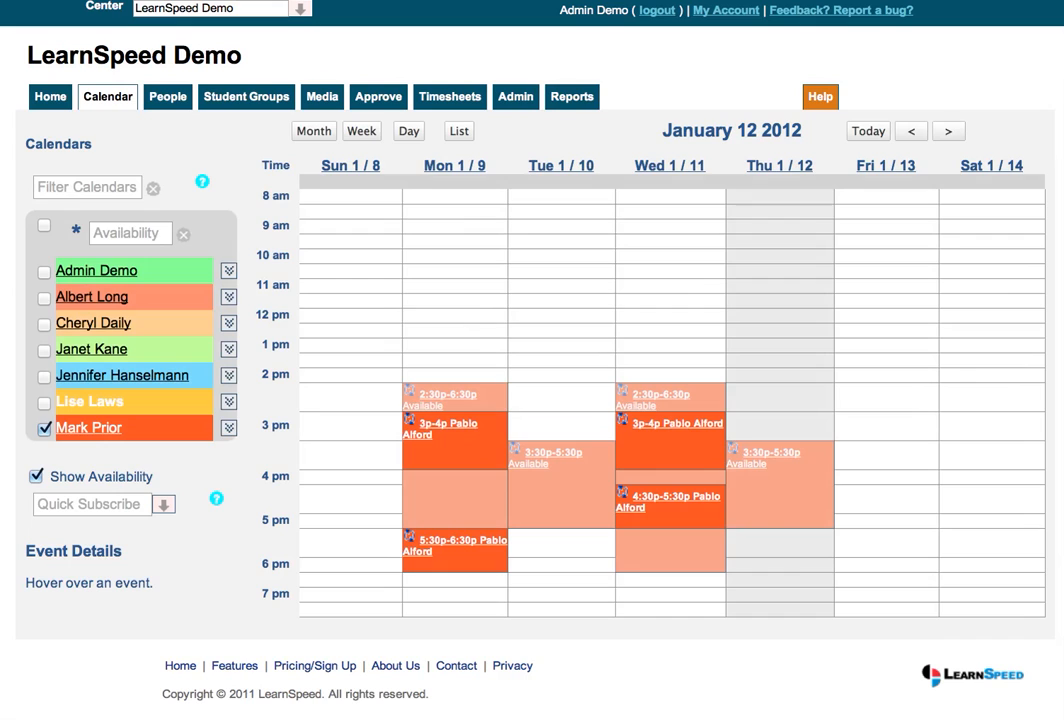
Display the five other provider calendars as well, leaving out the Admin Demo calendar
click(44, 403)
click(44, 376)
click(43, 350)
click(44, 324)
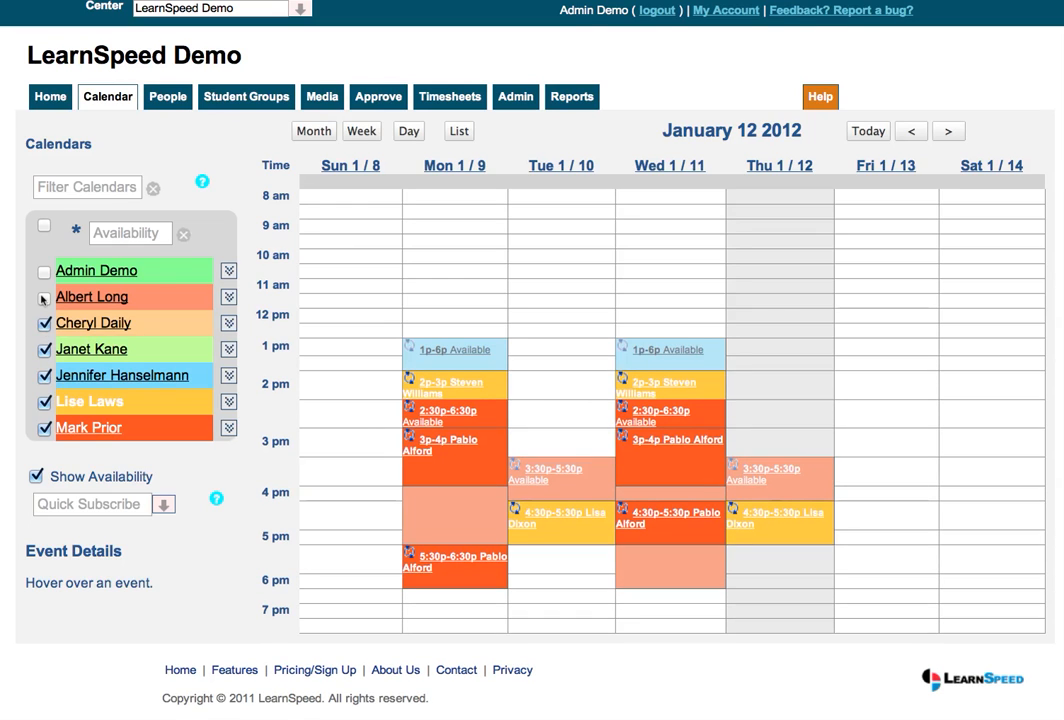
click(44, 297)
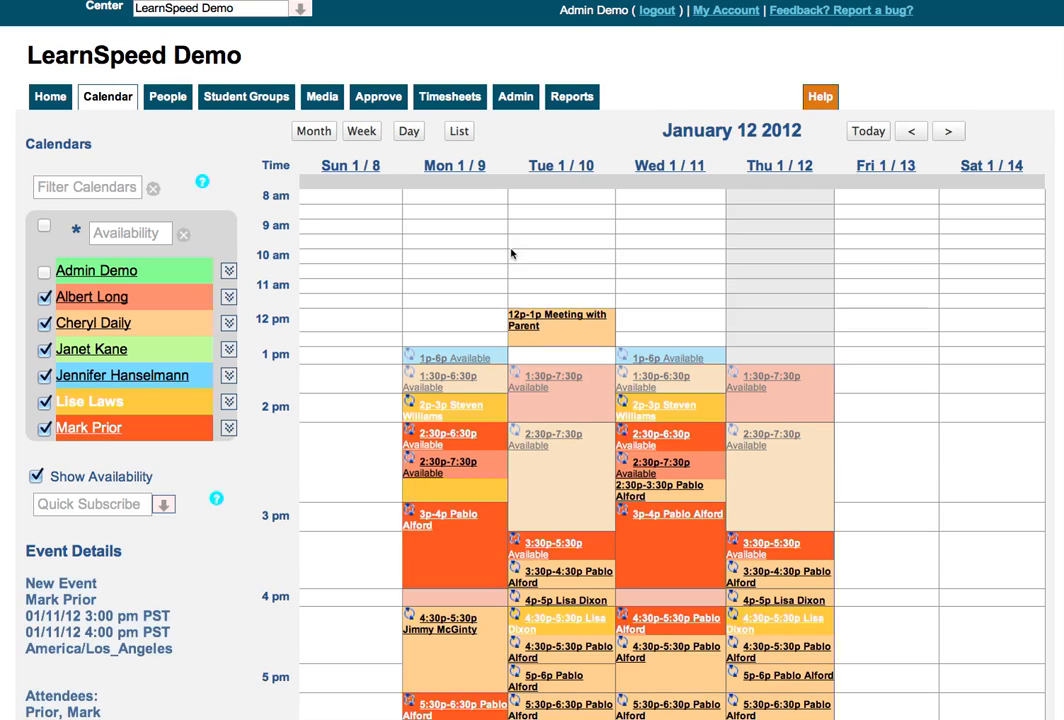
Review the displayed events in day view and list view, and return to the week view
click(410, 132)
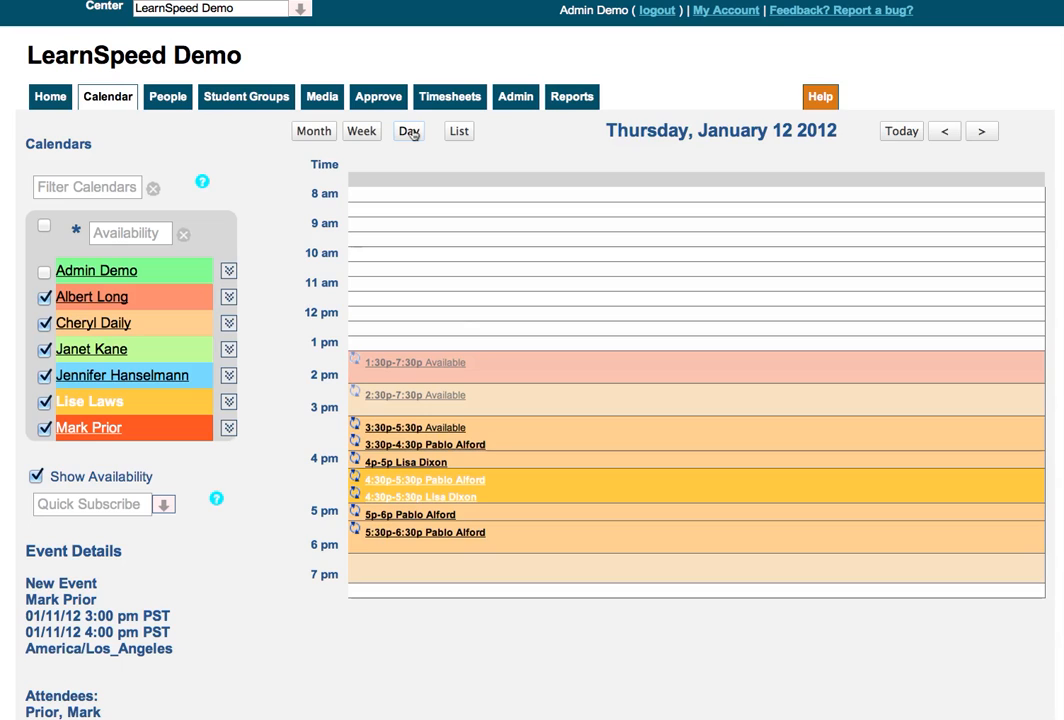
click(465, 132)
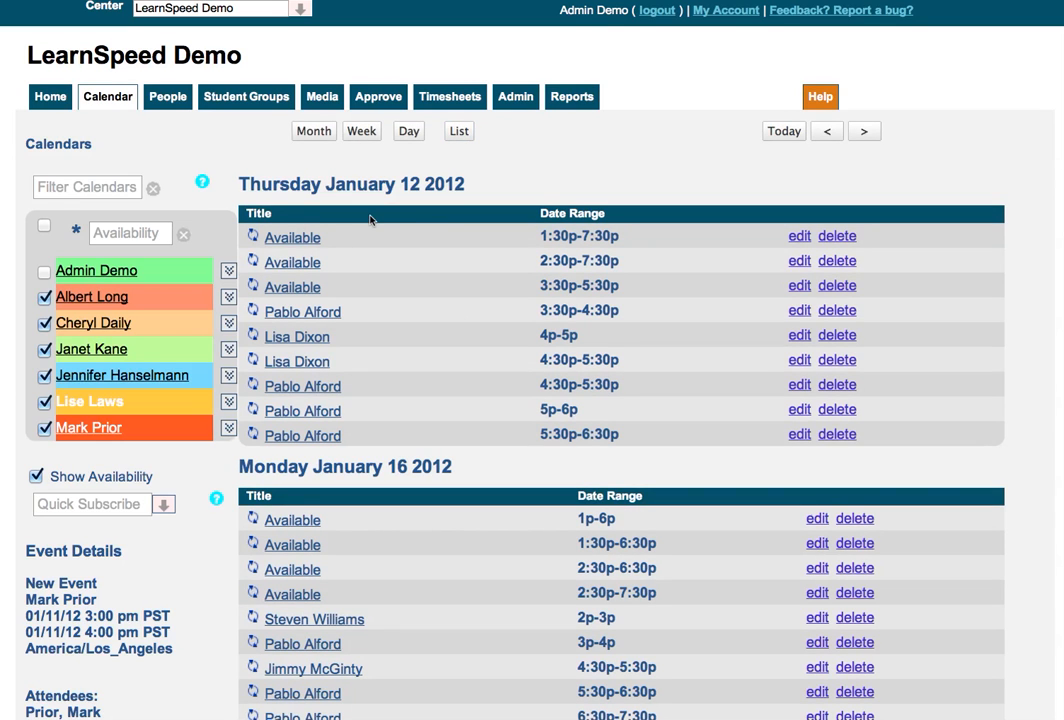
scroll(368, 218, down, 5)
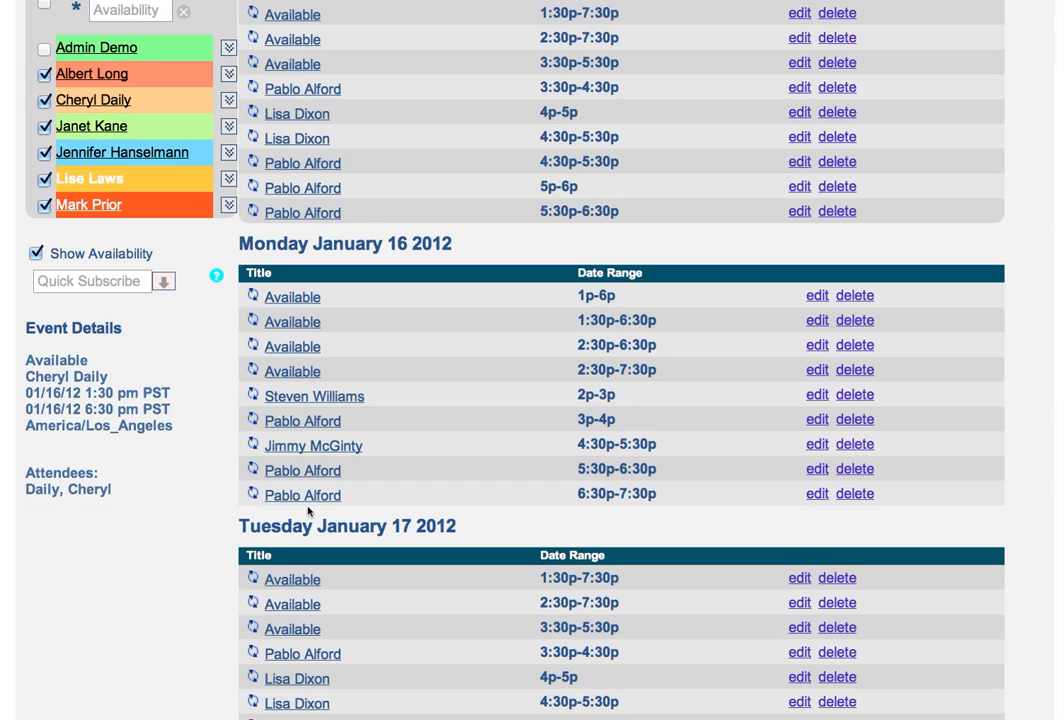
scroll(309, 508, down, 3)
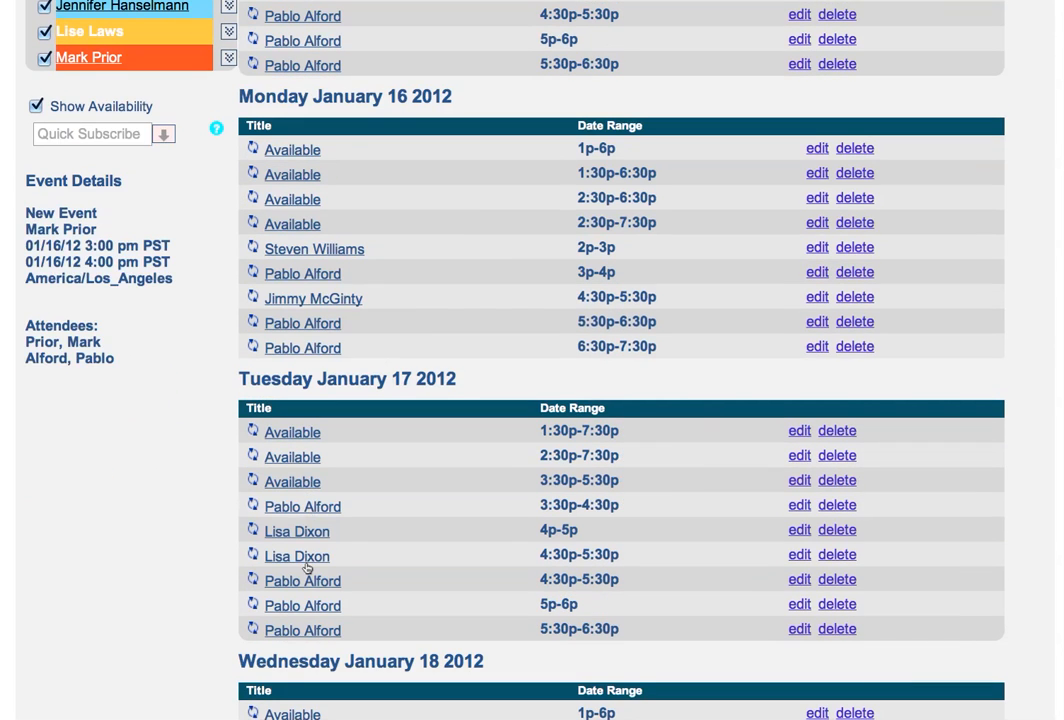
scroll(304, 629, down, 4)
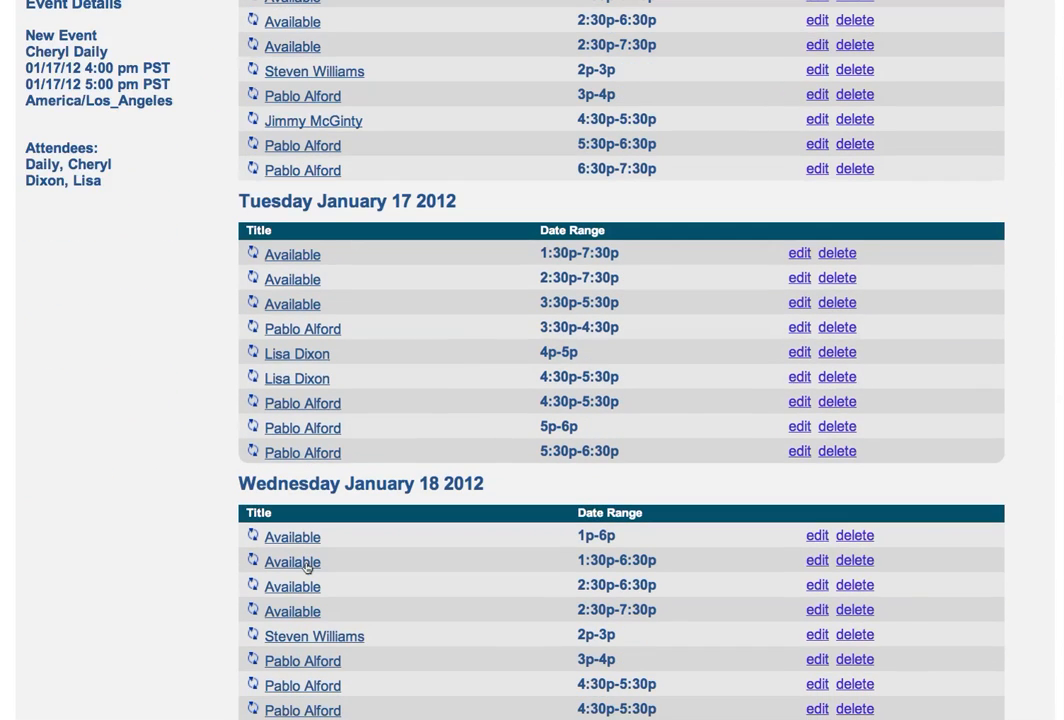
scroll(307, 566, down, 3)
scroll(307, 569, up, 12)
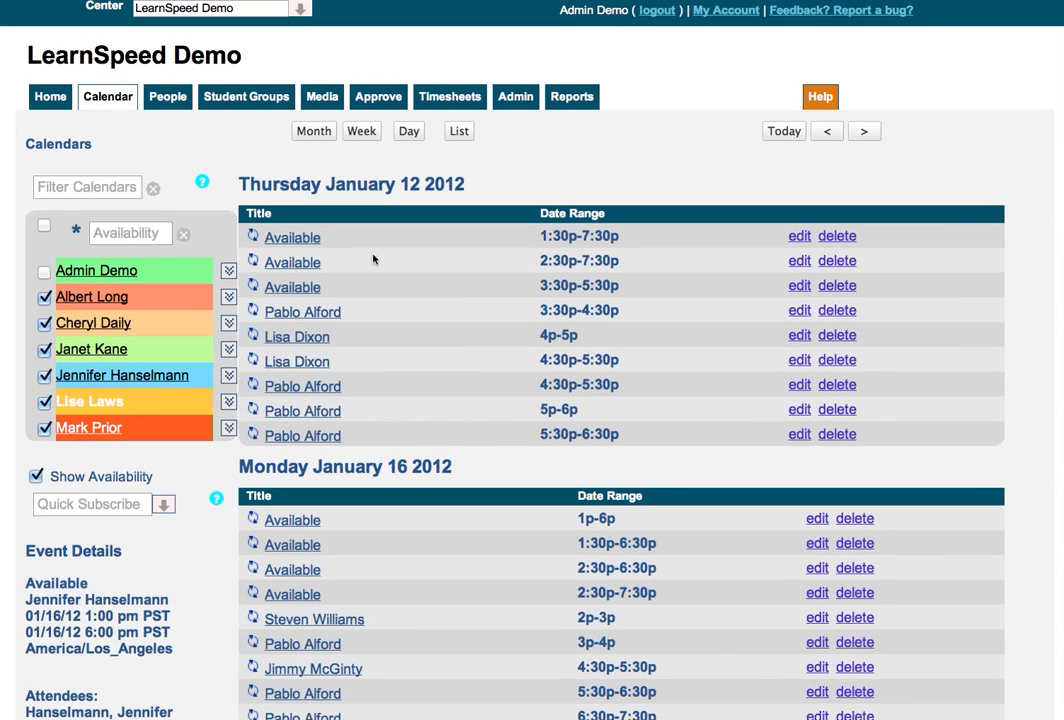
click(362, 131)
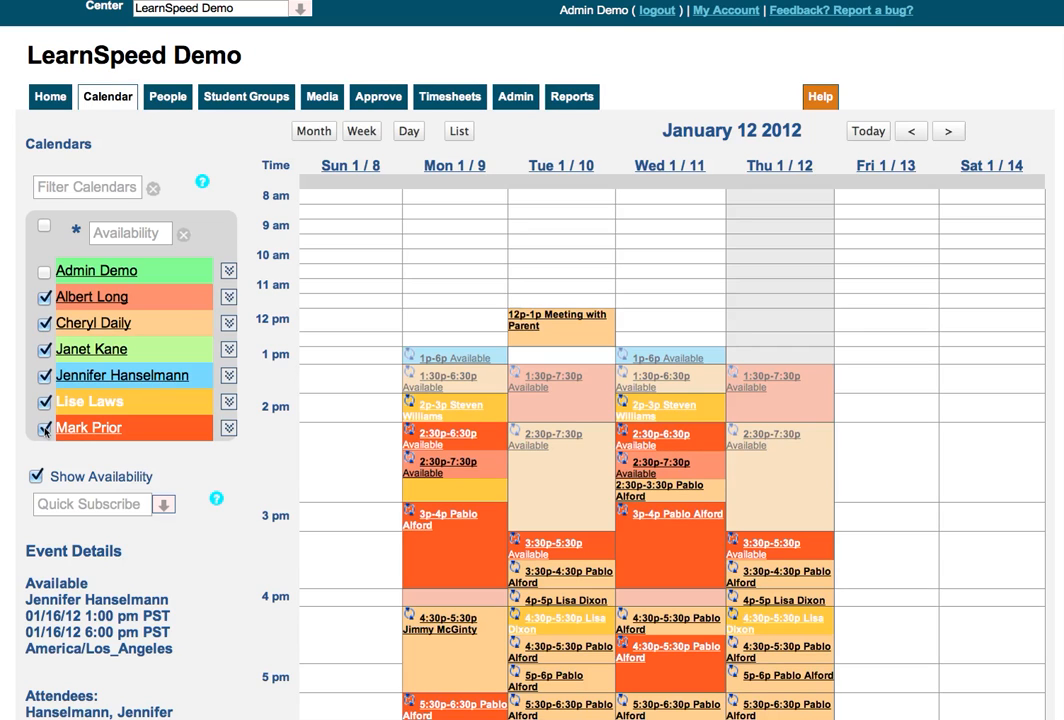
Show only the newly subscribed provider's calendar in the week view
click(228, 428)
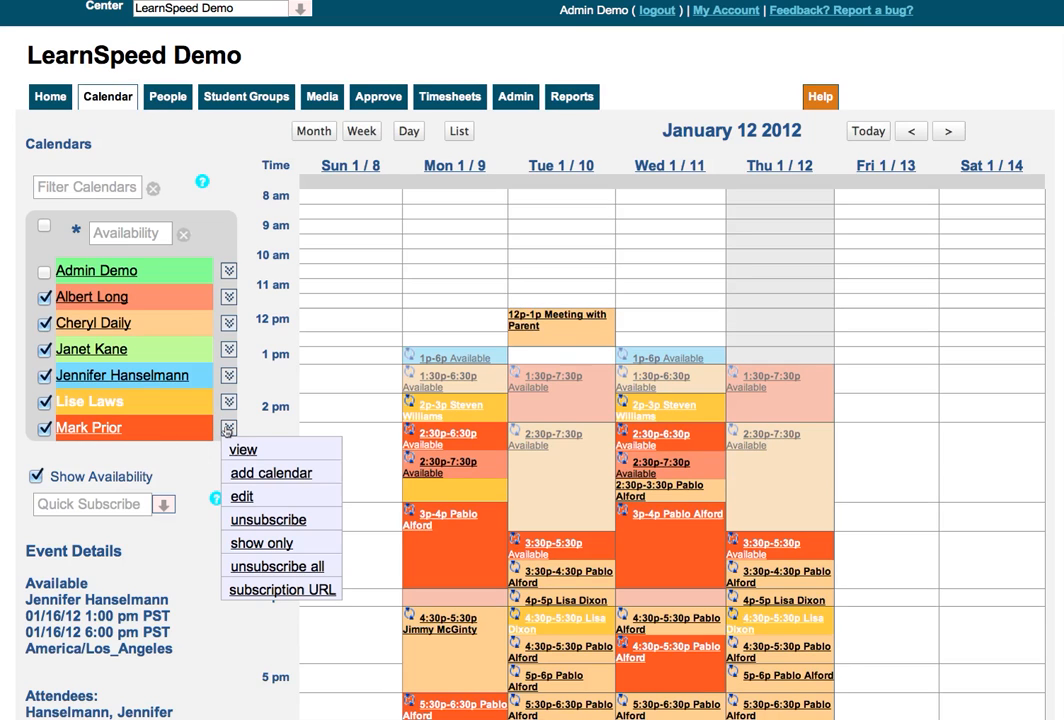
click(262, 543)
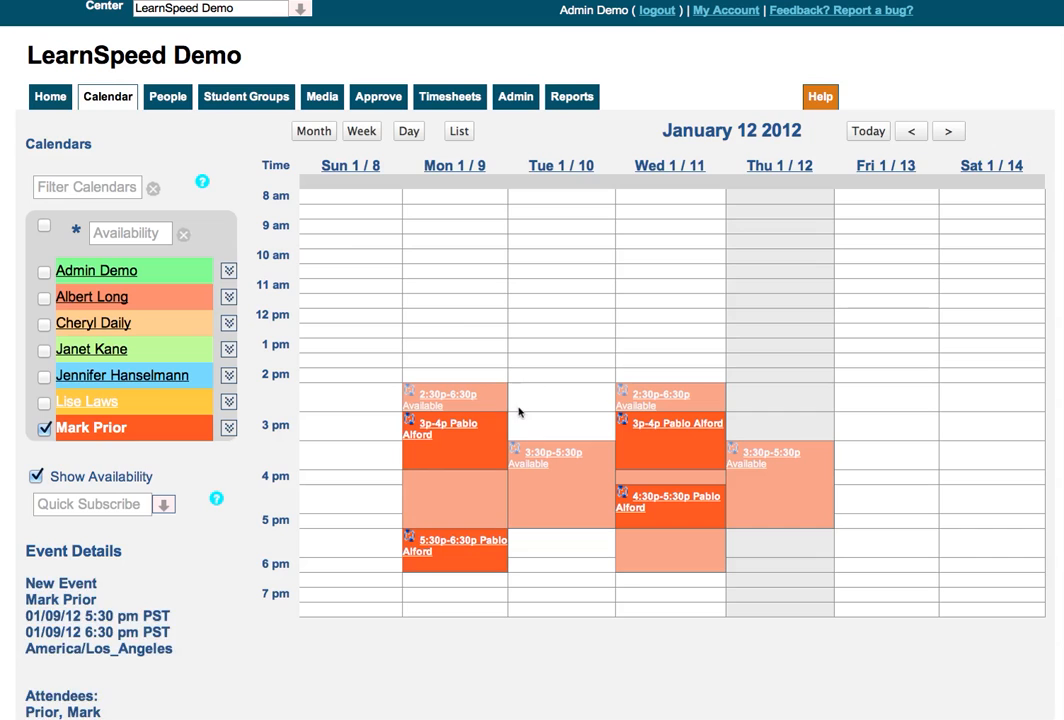
mouse_move(568, 496)
click(131, 240)
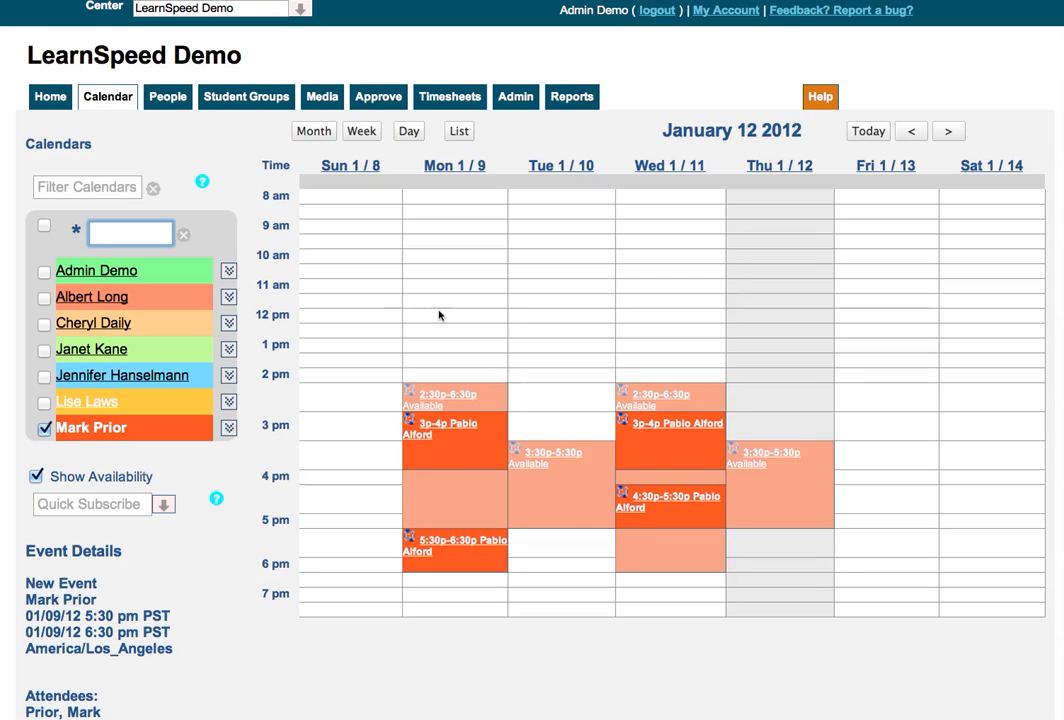
Add an event named "Office Meeting" on Tuesday 01/10/2012 from 11:30 AM to 12:30 PM to the provider's calendar
click(558, 311)
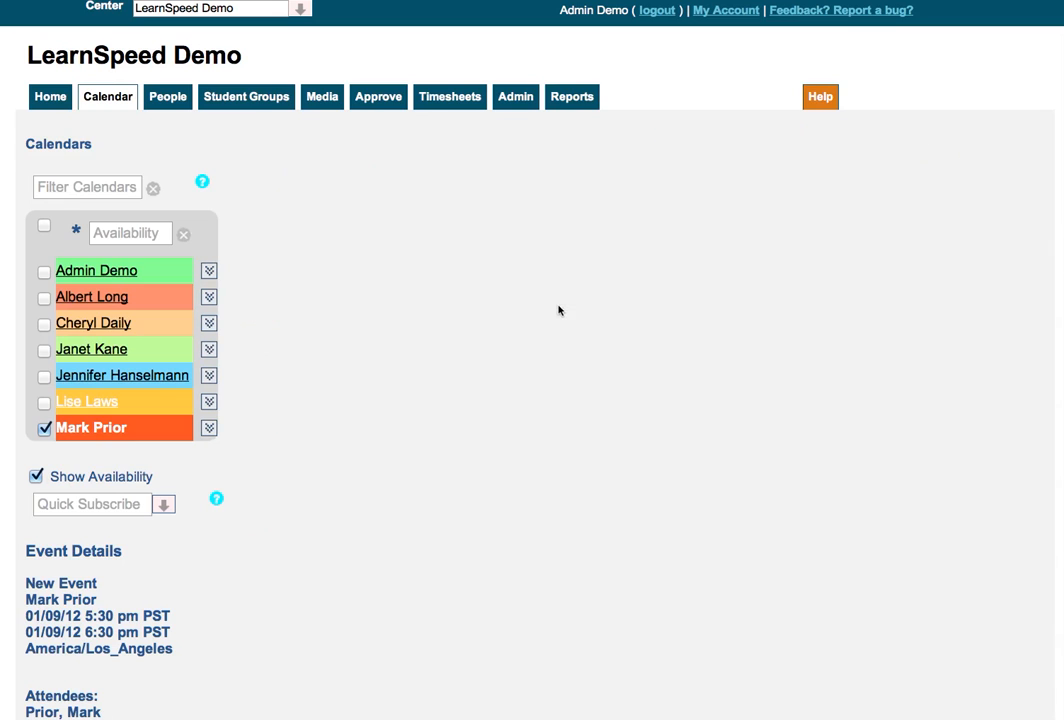
text(Off)
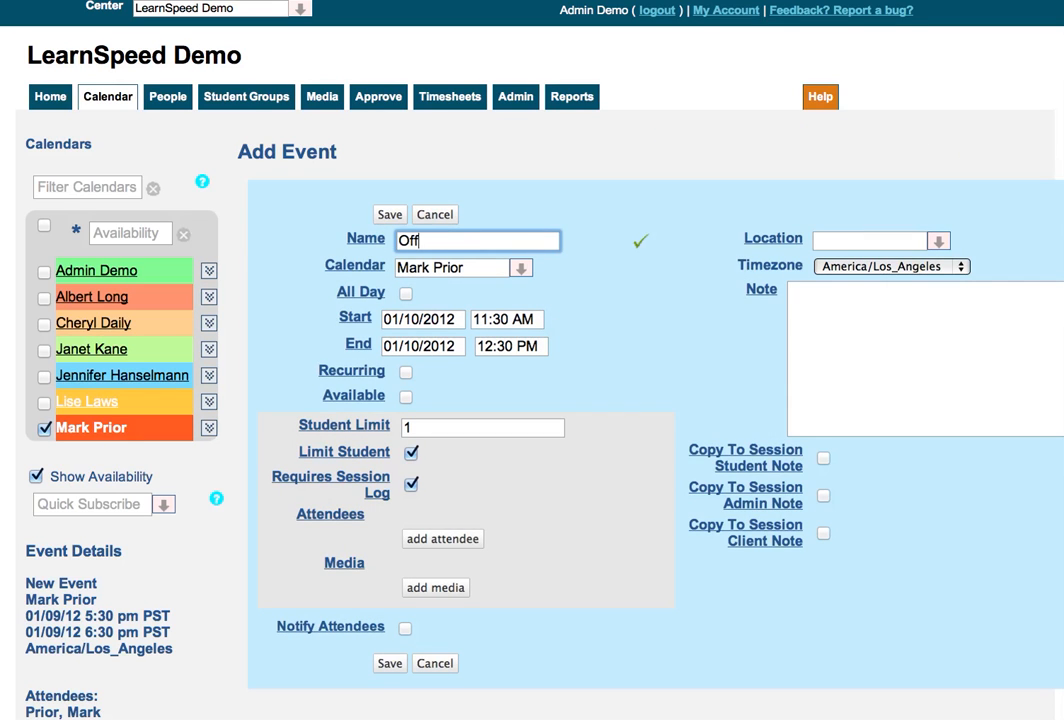
text(ice Meeting)
click(388, 215)
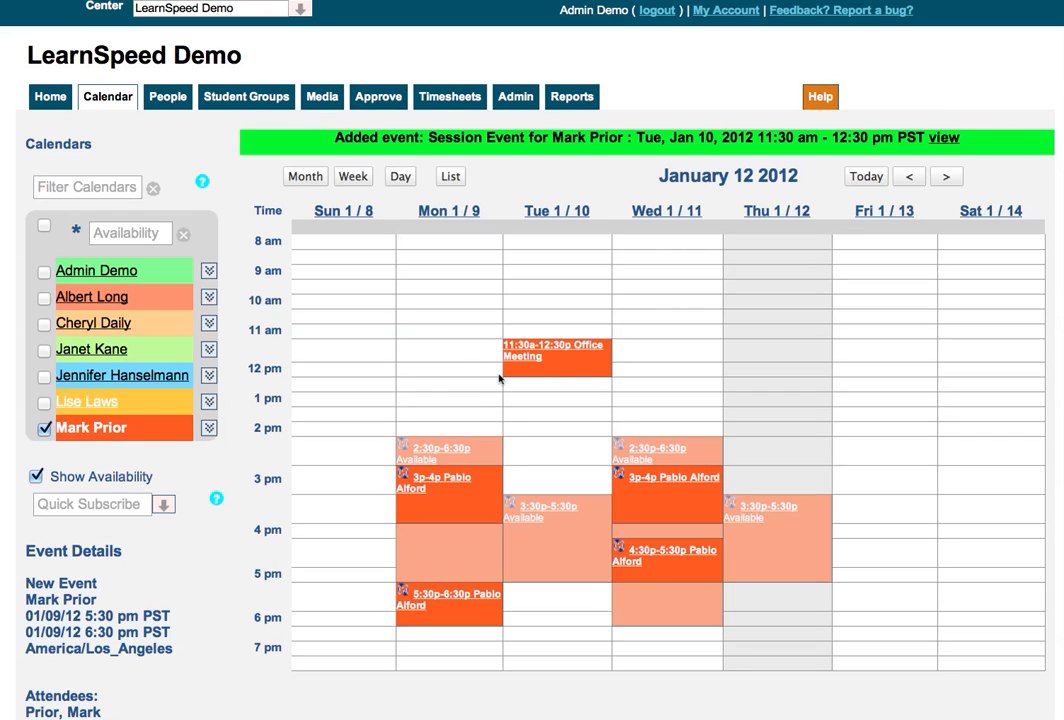
click(541, 360)
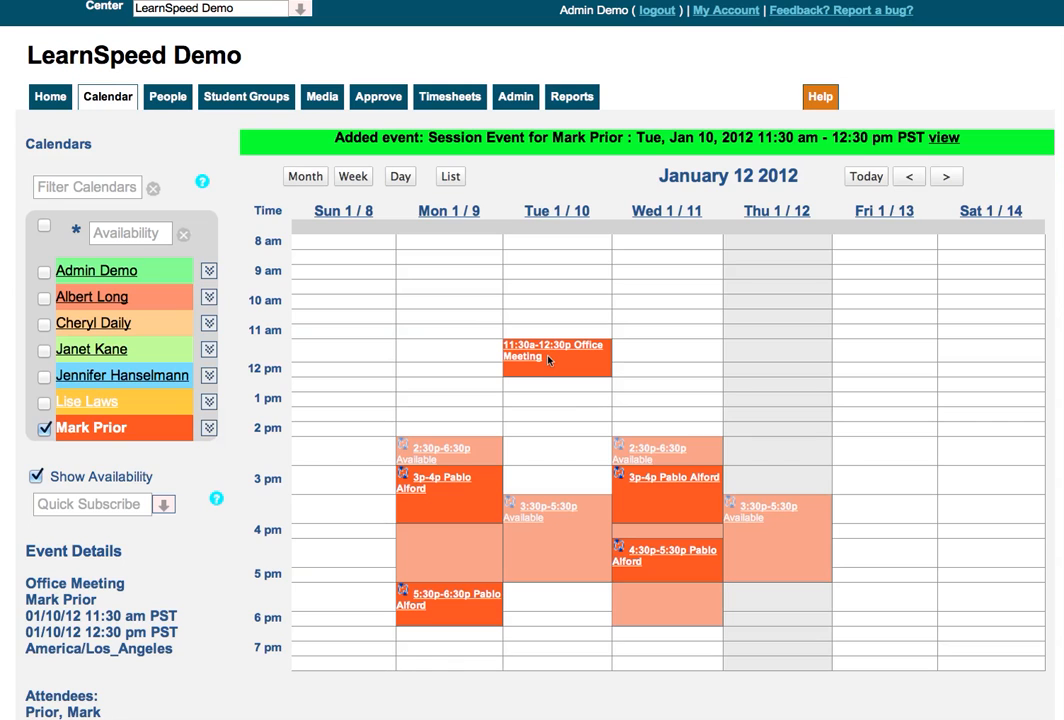
Add a session on Tuesday 01/10/2012 from 4:30 PM to 5:30 PM with the student as attendee
click(548, 543)
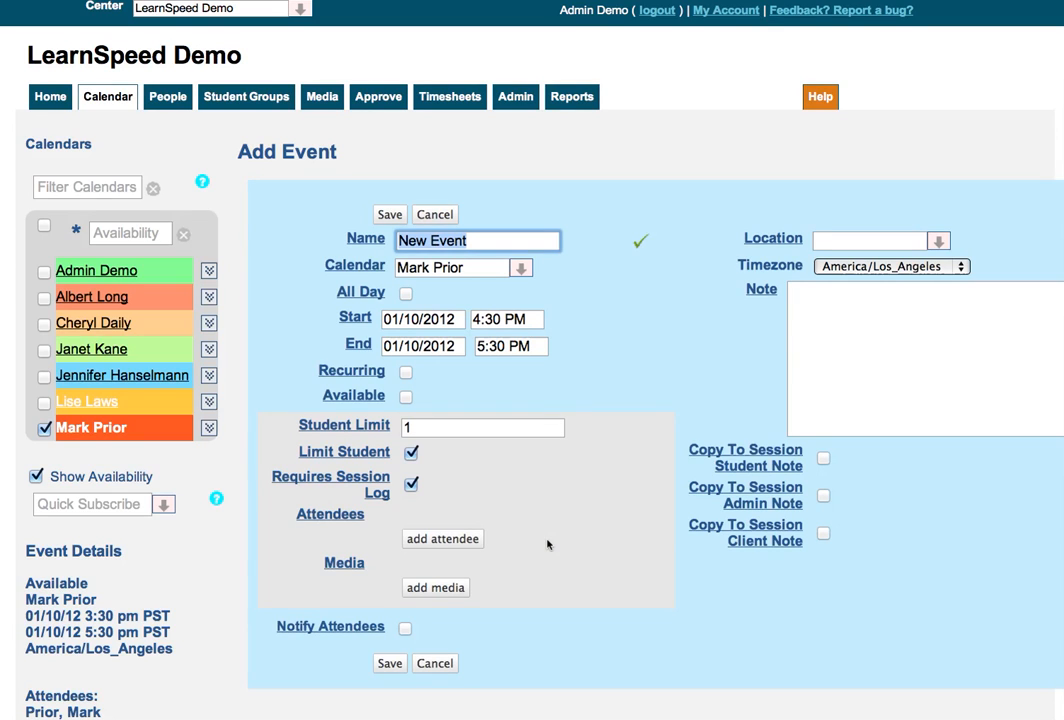
click(469, 546)
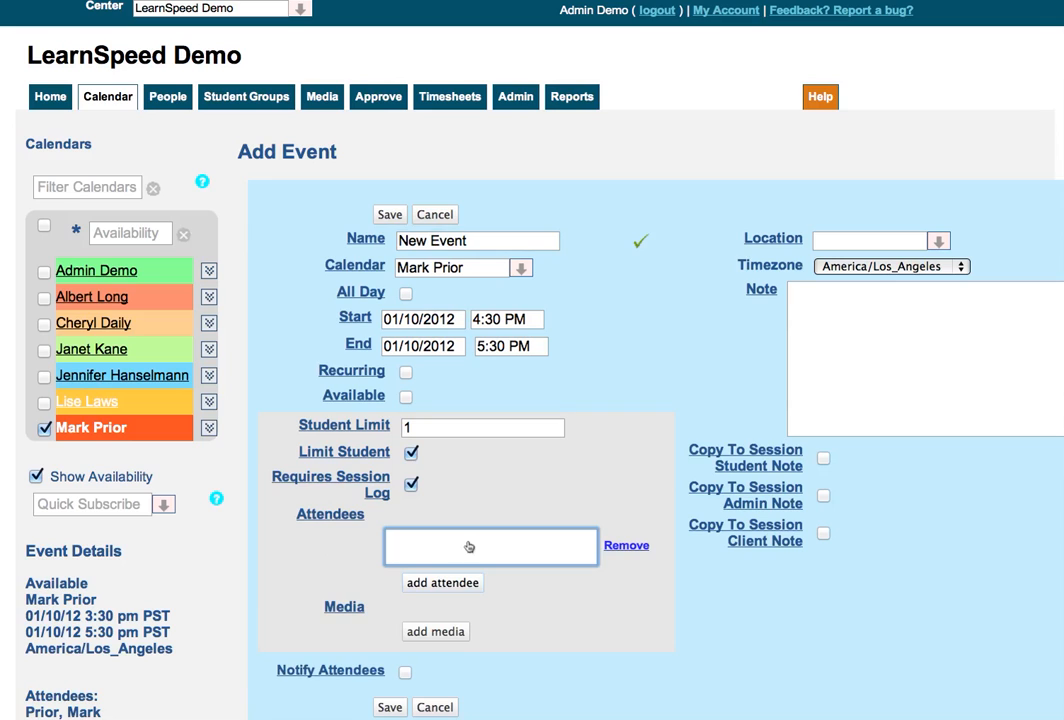
text(pablo)
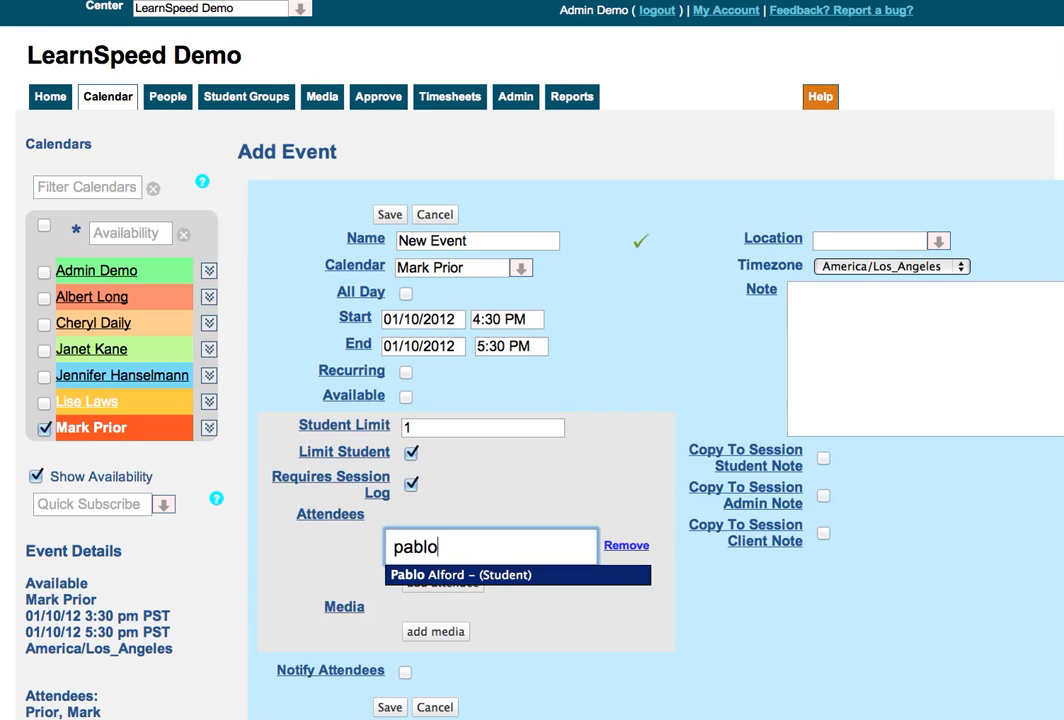
key(Return)
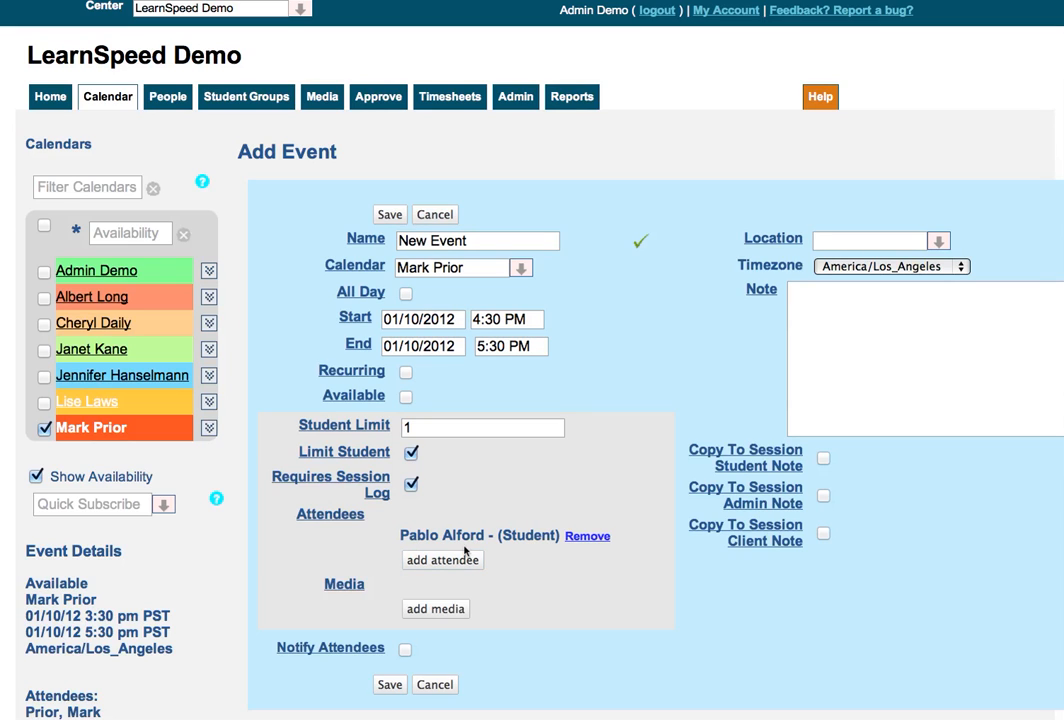
click(390, 216)
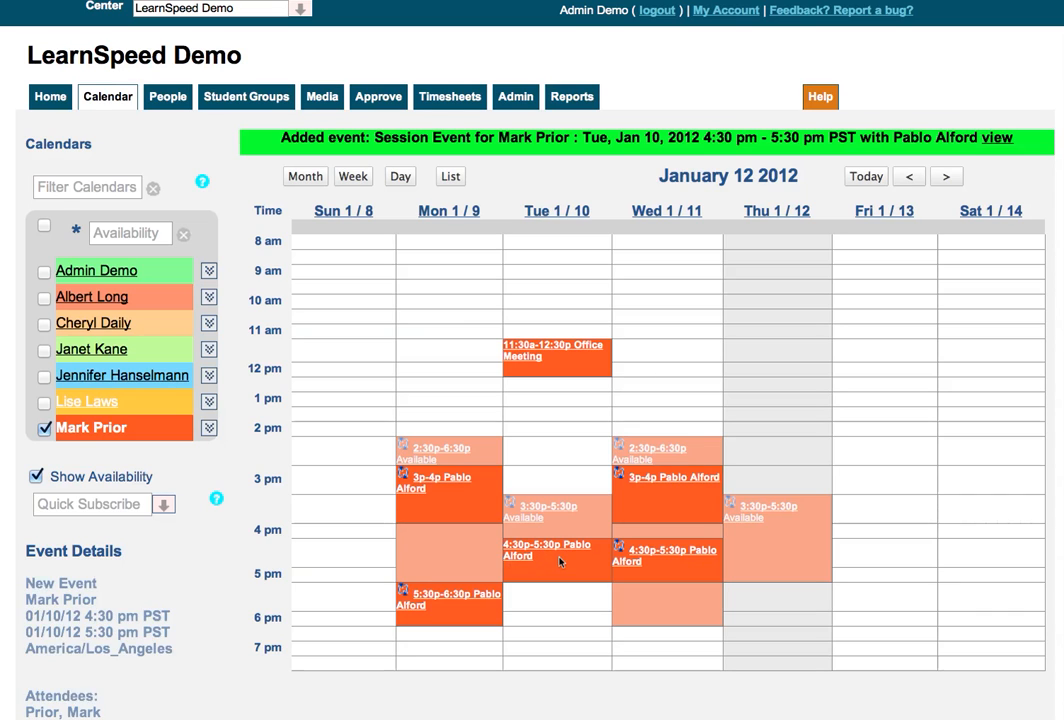
Start a new event on Thursday 01/12/2012 from 4:30 PM to 5:30 PM, and add the student as attendee
click(773, 543)
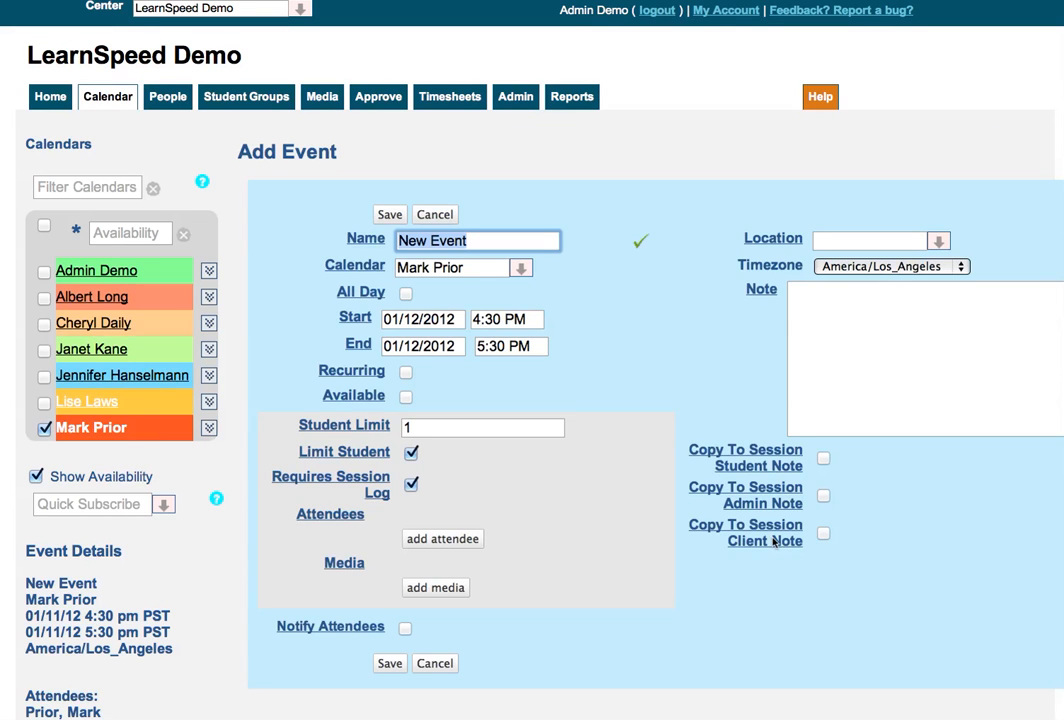
click(458, 539)
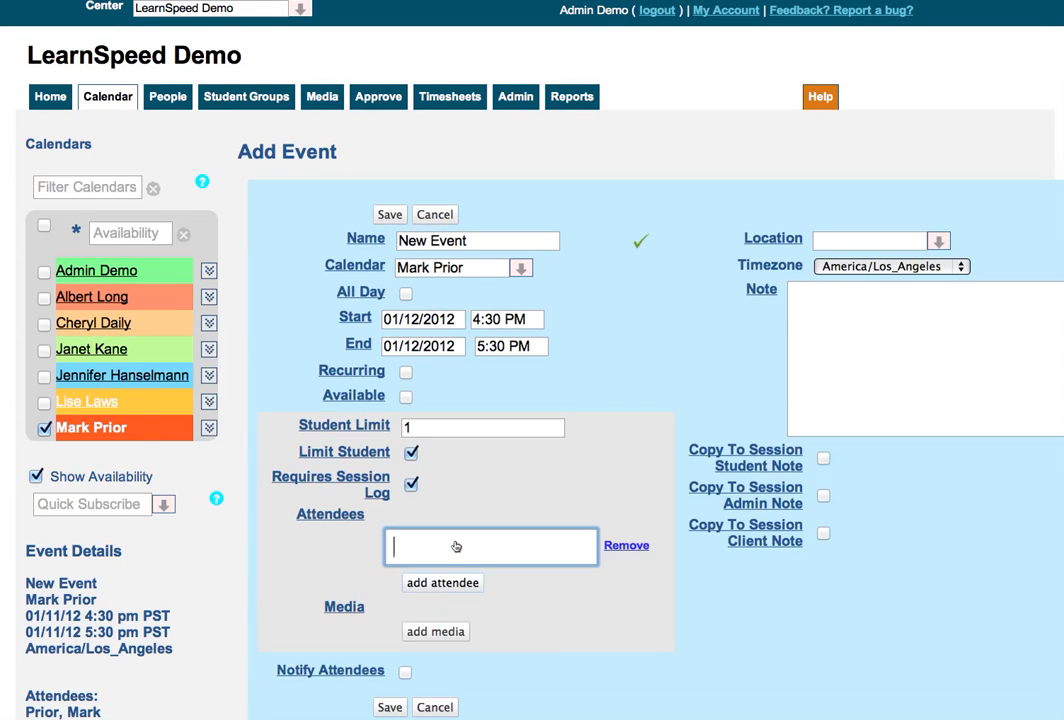
text(pab)
key(Return)
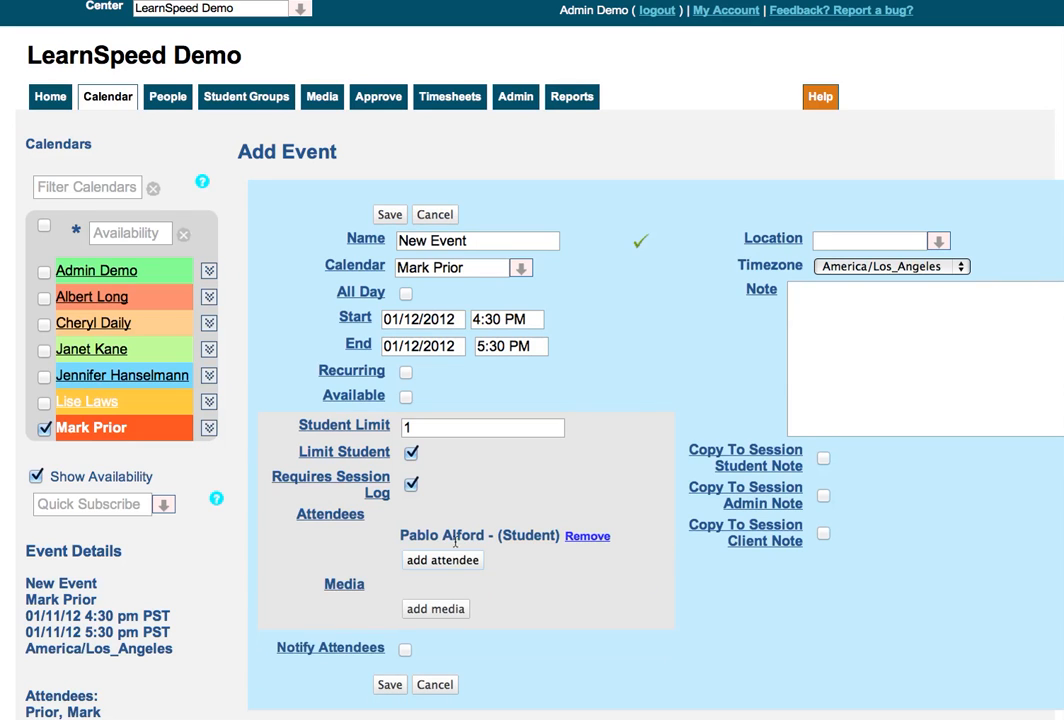
click(837, 392)
text(Meeting)
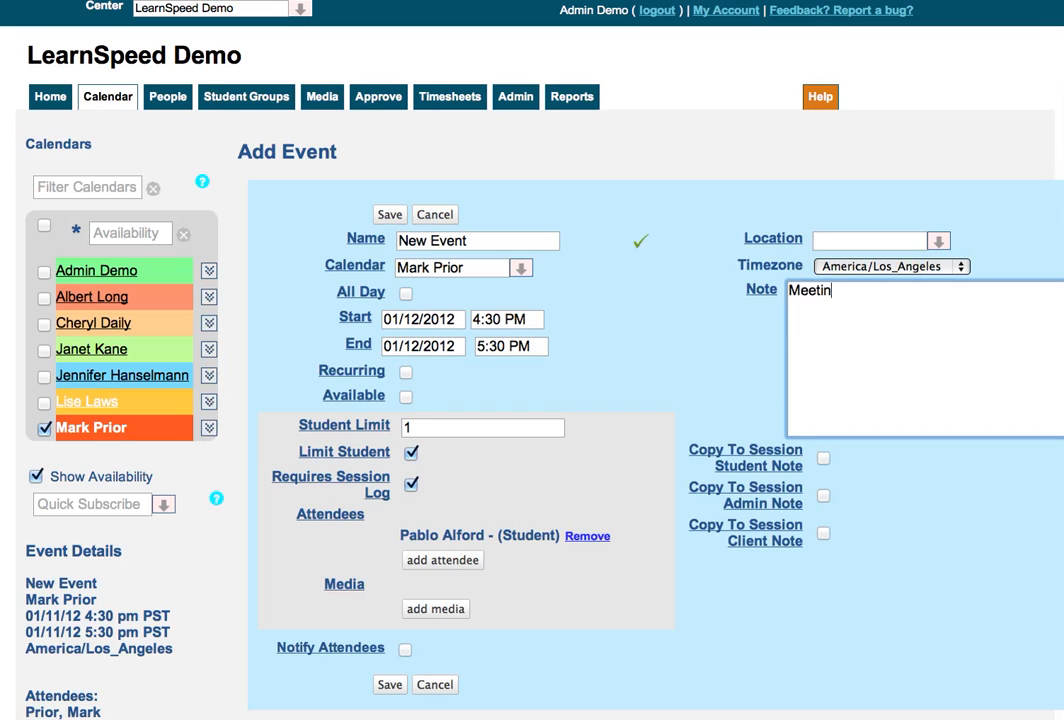
key(BackSpace)
key(BackSpace)
key(BackSpace)
key(BackSpace)
key(BackSpace)
key(BackSpace)
key(BackSpace)
Name the event "Meeting with Parent", turn off its session log requirement, and save it
triple_click(492, 240)
text(M)
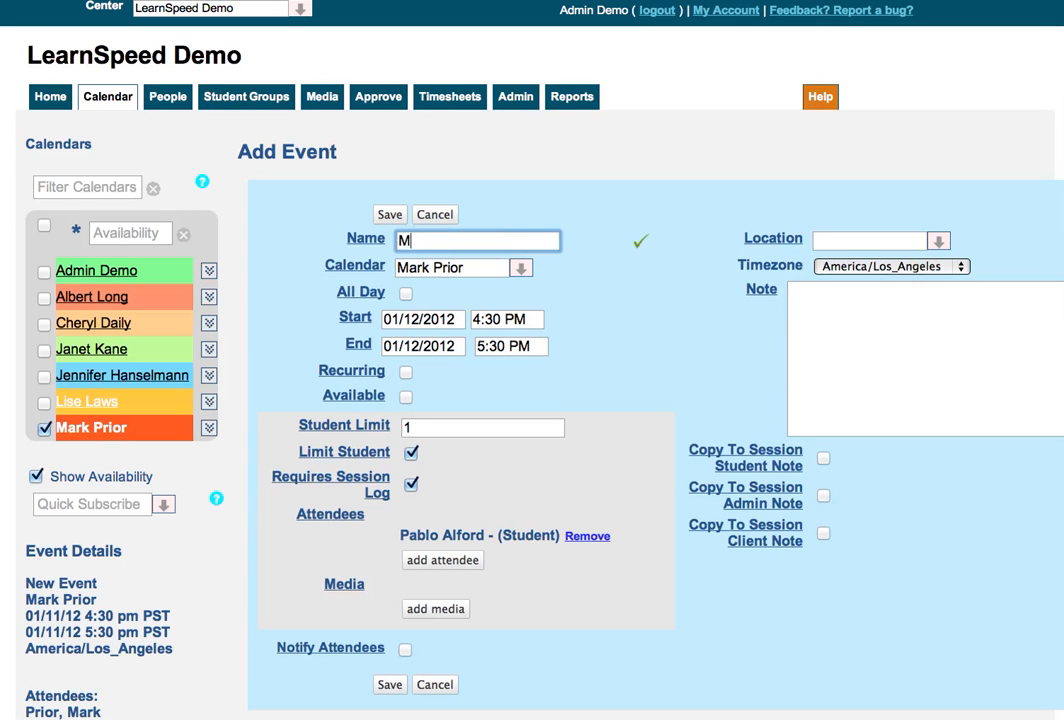
text(eeting with Paretn)
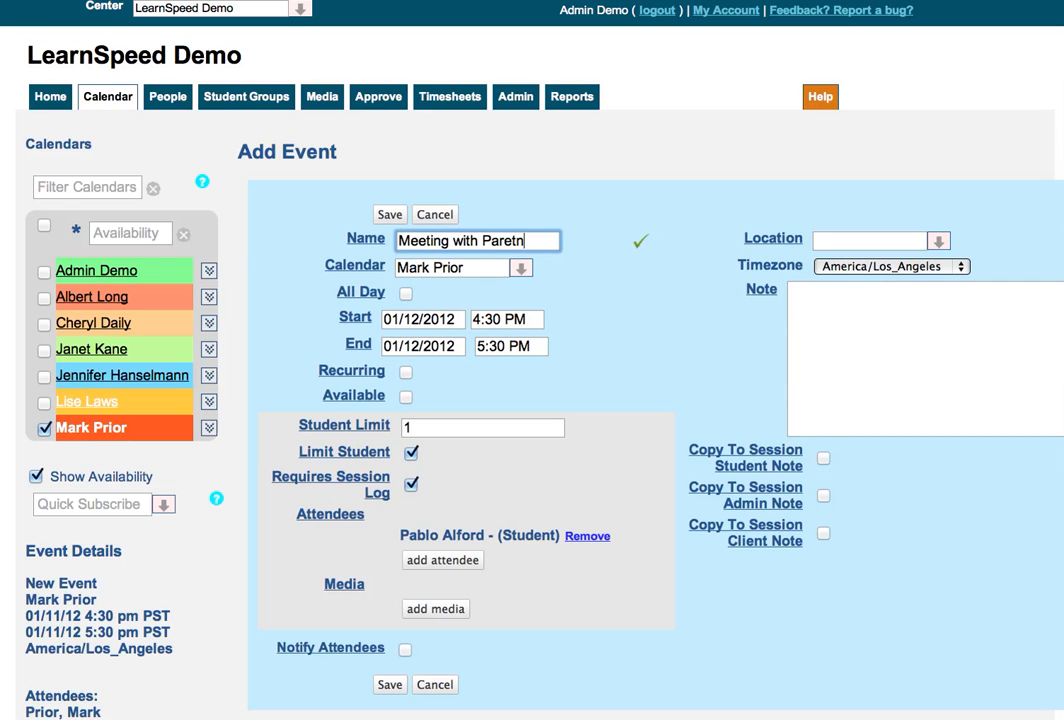
key(BackSpace)
key(BackSpace)
key(BackSpace)
text(ent)
click(410, 485)
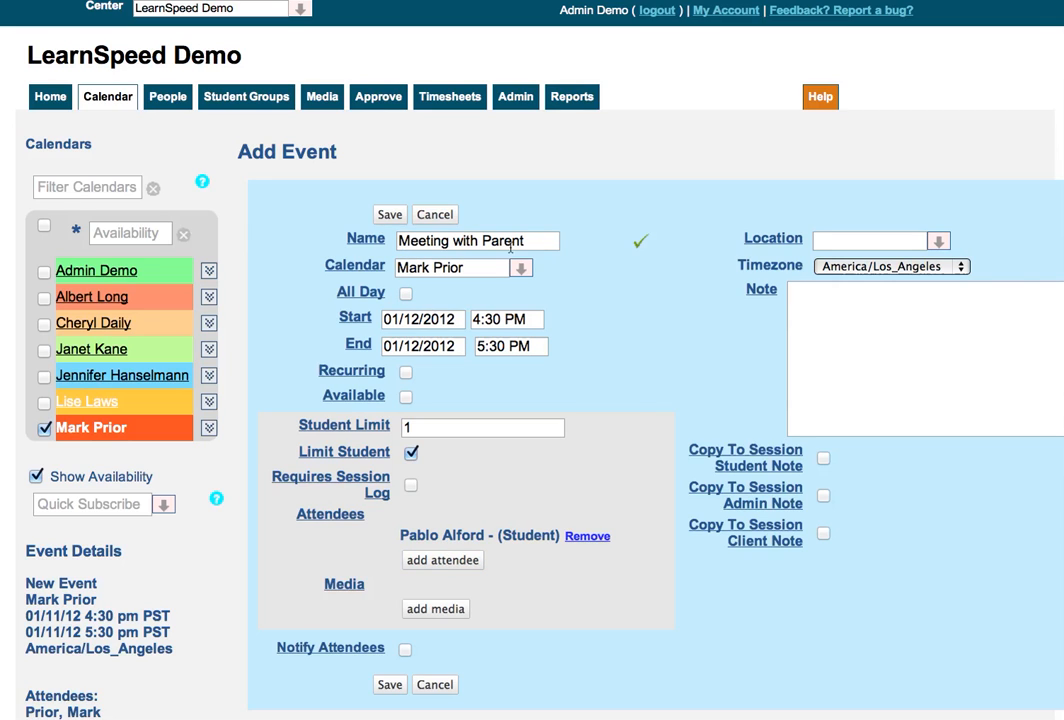
click(392, 215)
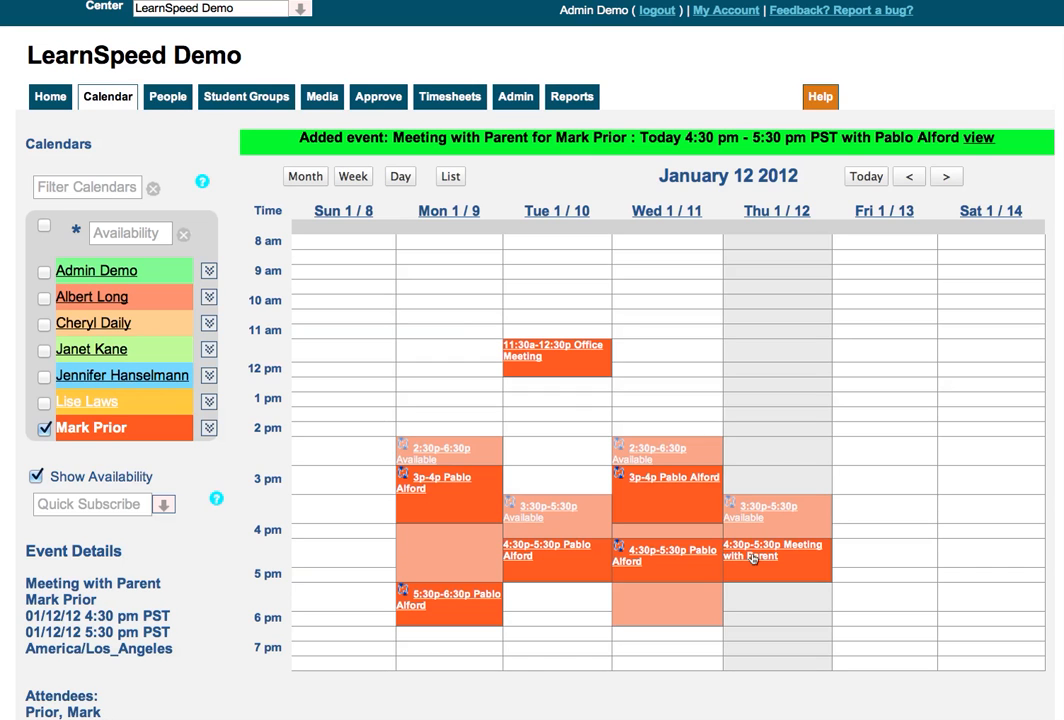
View the details of the Tuesday 4:30 PM session and return to the calendar
scroll(753, 557, down, 1)
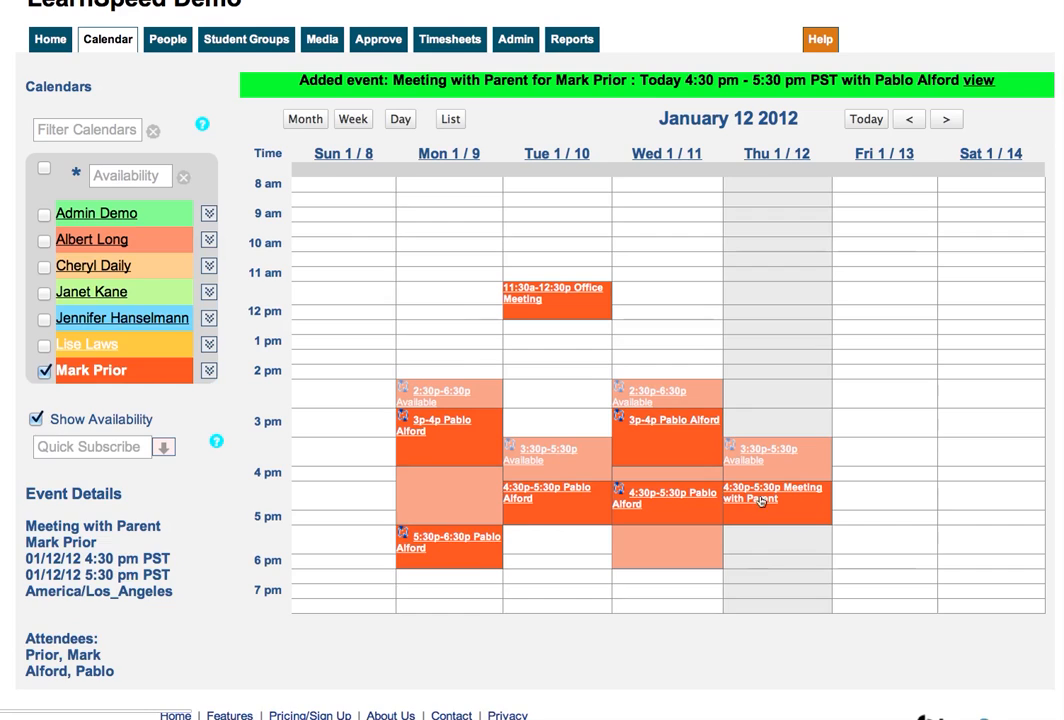
scroll(757, 540, up, 1)
scroll(760, 502, down, 1)
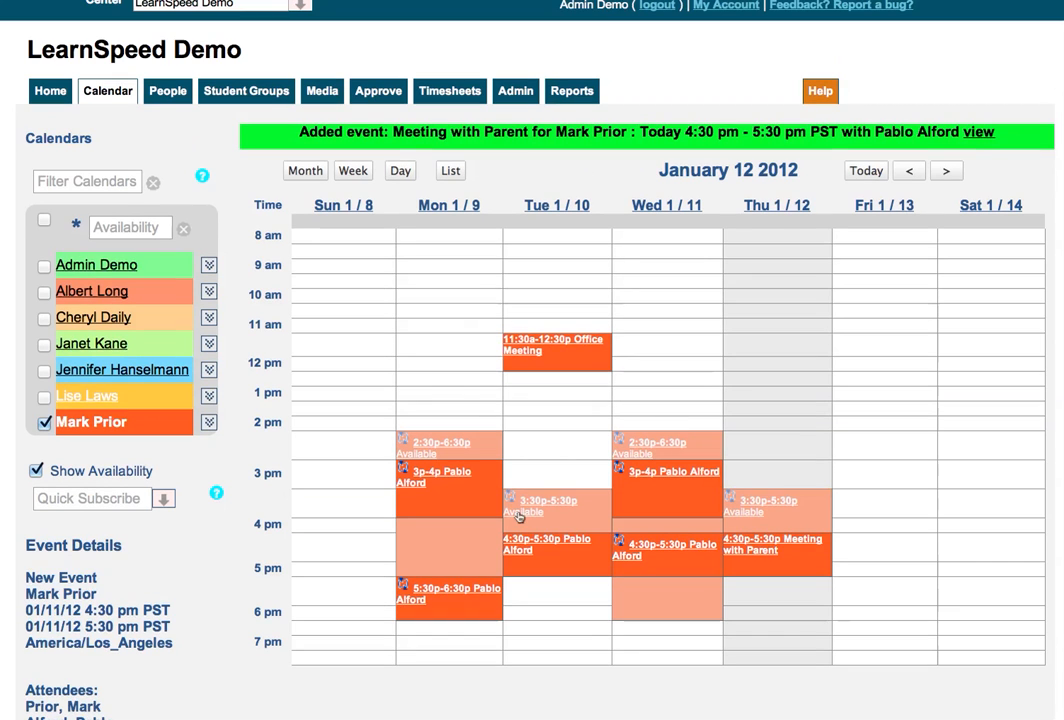
scroll(476, 533, up, 1)
click(526, 544)
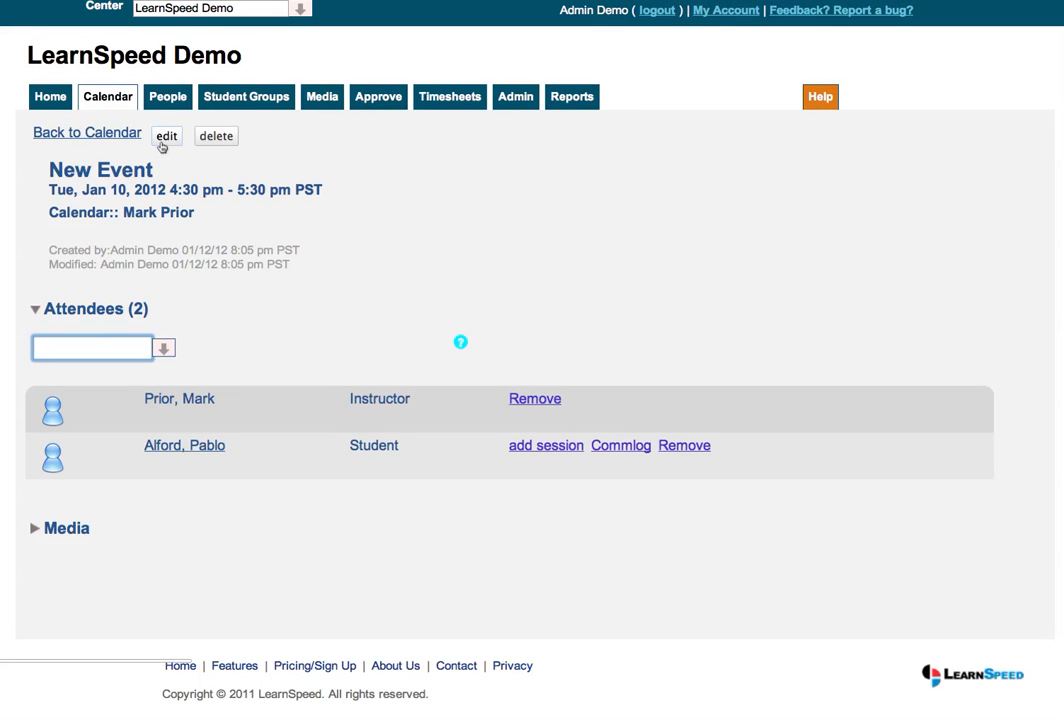
click(100, 133)
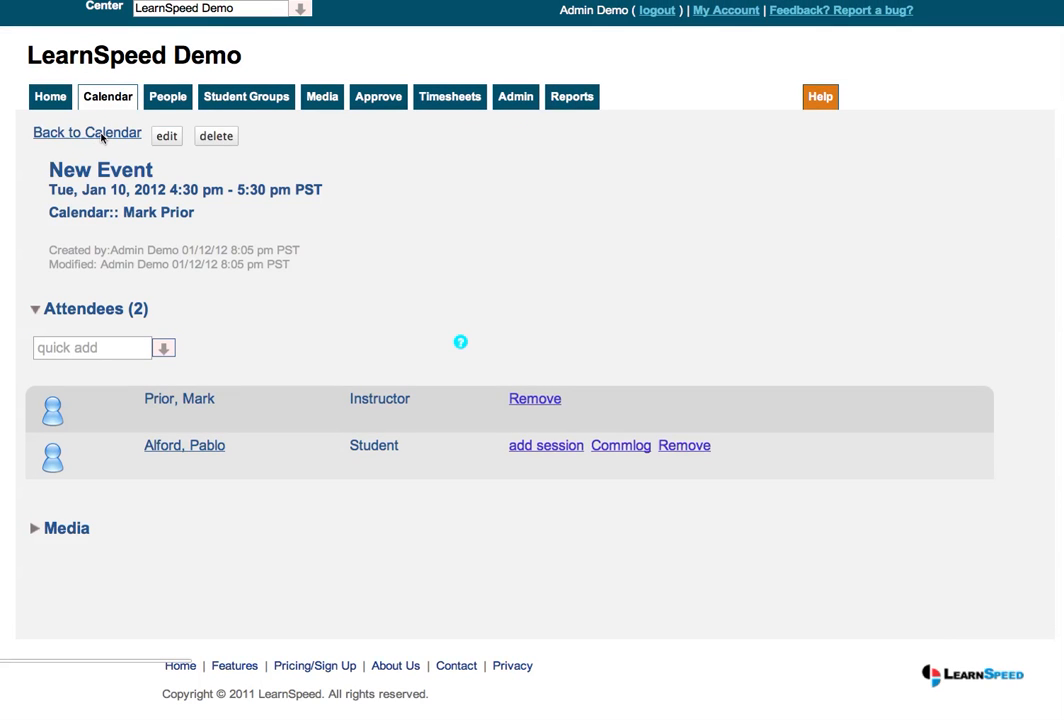
click(105, 134)
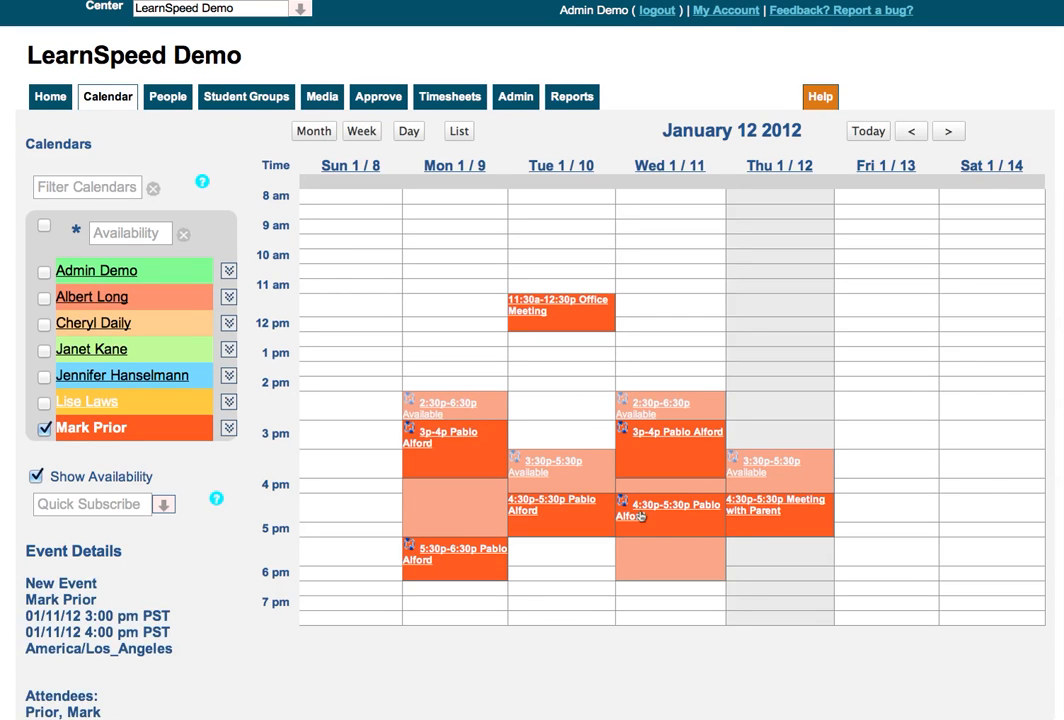
Start a new event on Wednesday 01/11/2012 from 5:30 PM to 6:30 PM, recurring every week on Monday and Wednesday until 06/22/2012
click(648, 545)
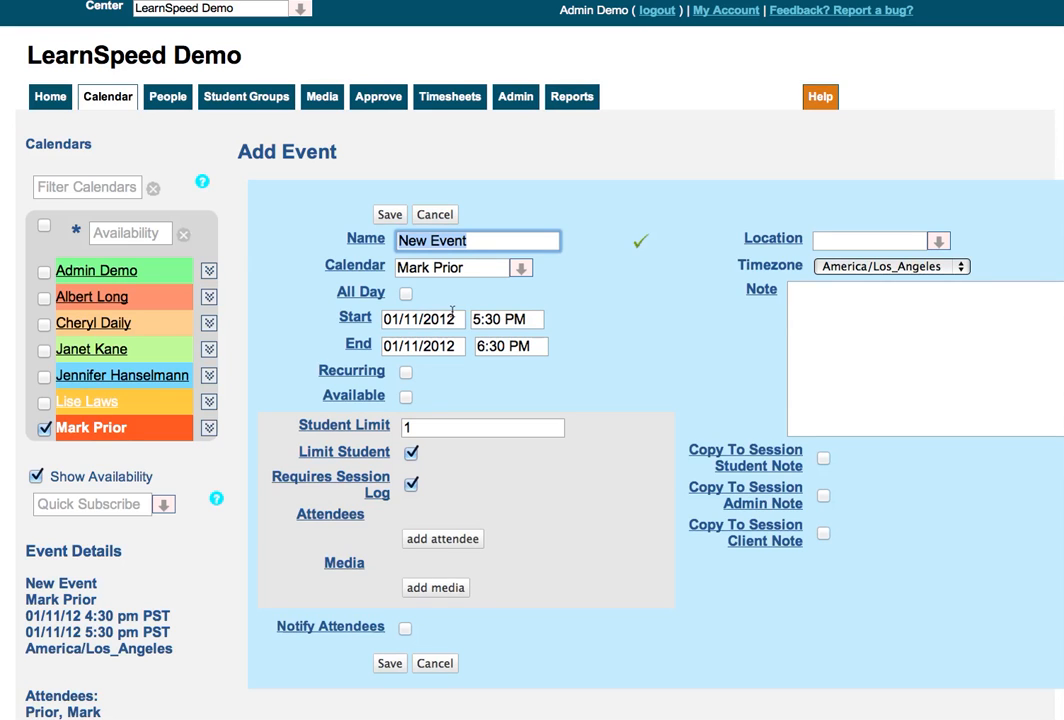
scroll(452, 311, down, 2)
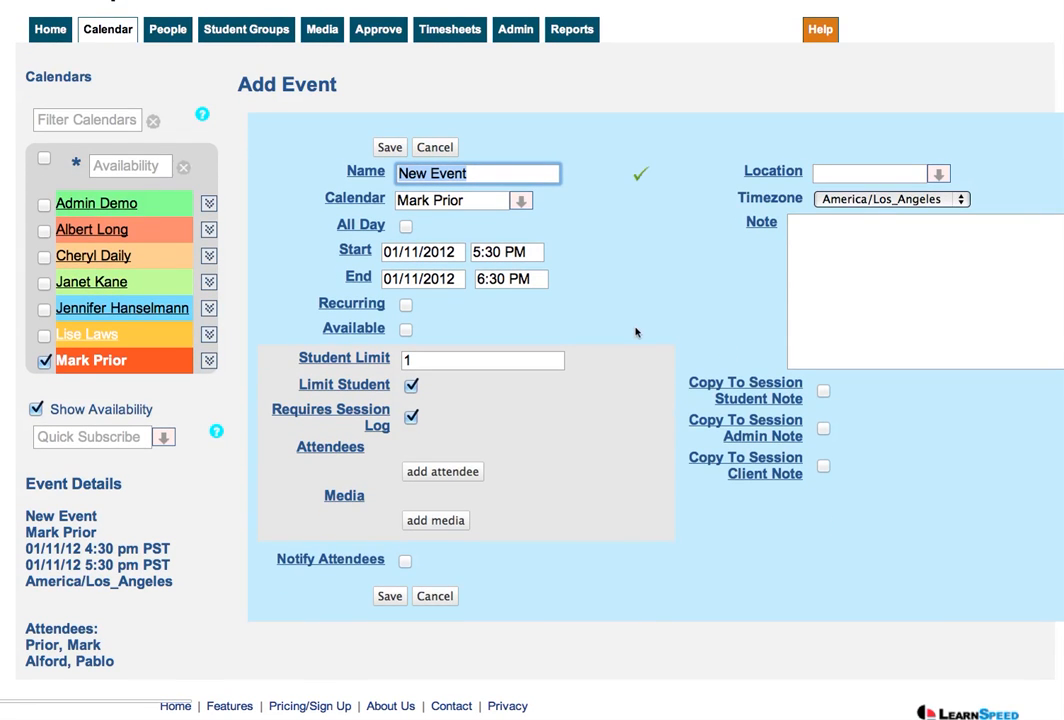
click(406, 305)
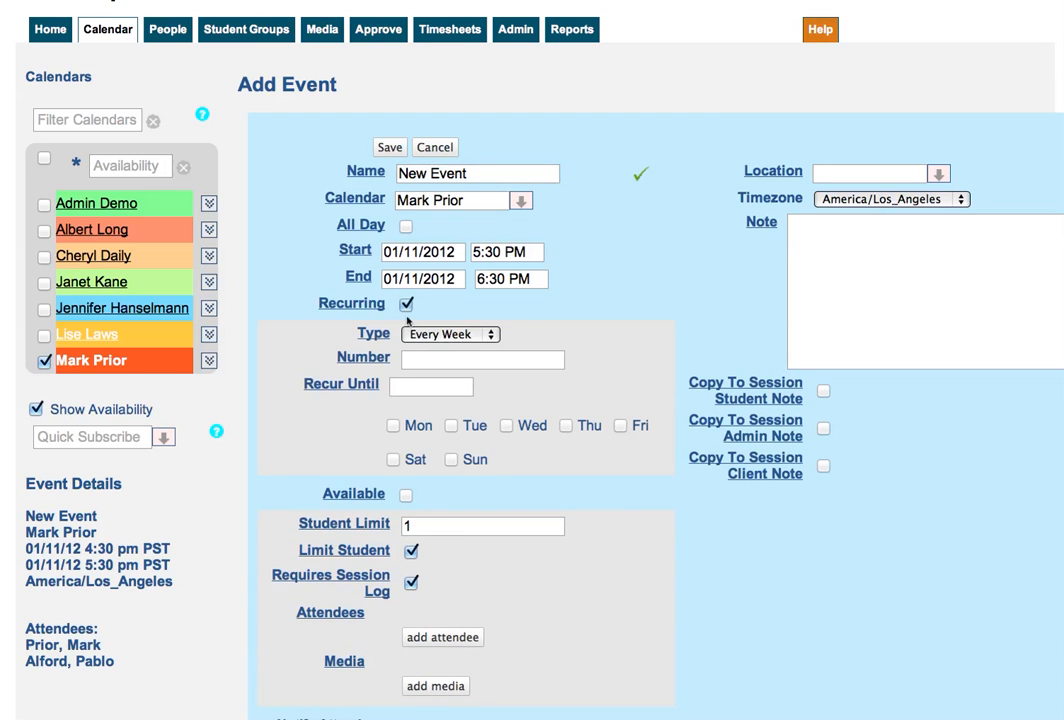
click(424, 388)
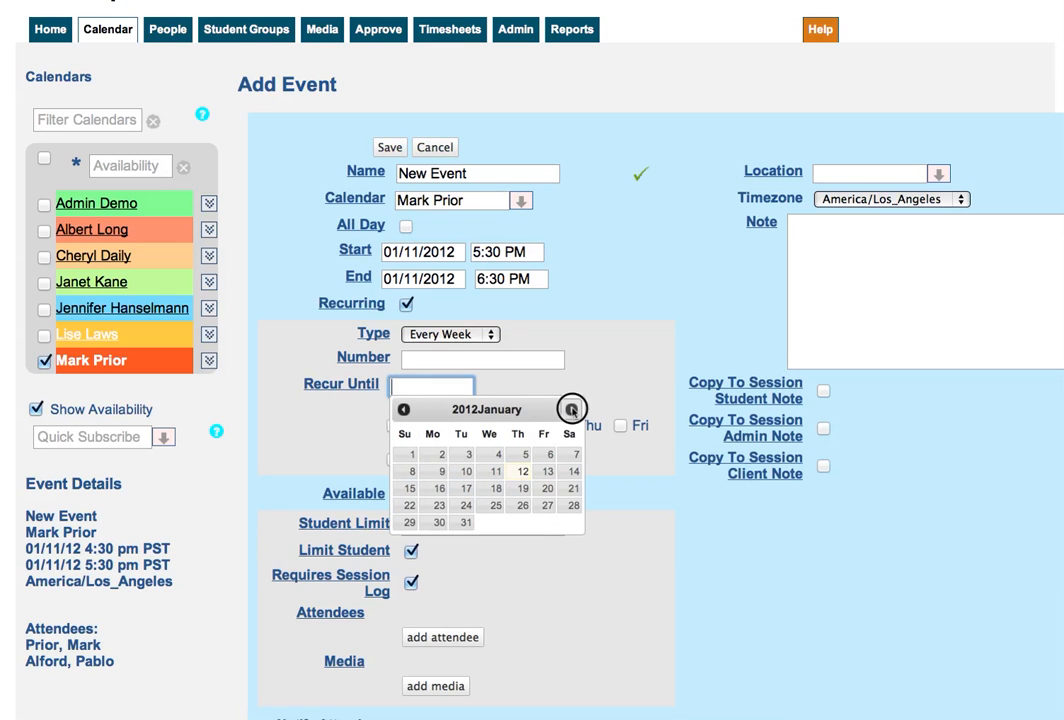
click(571, 410)
click(571, 410)
click(571, 410)
click(571, 410)
click(571, 410)
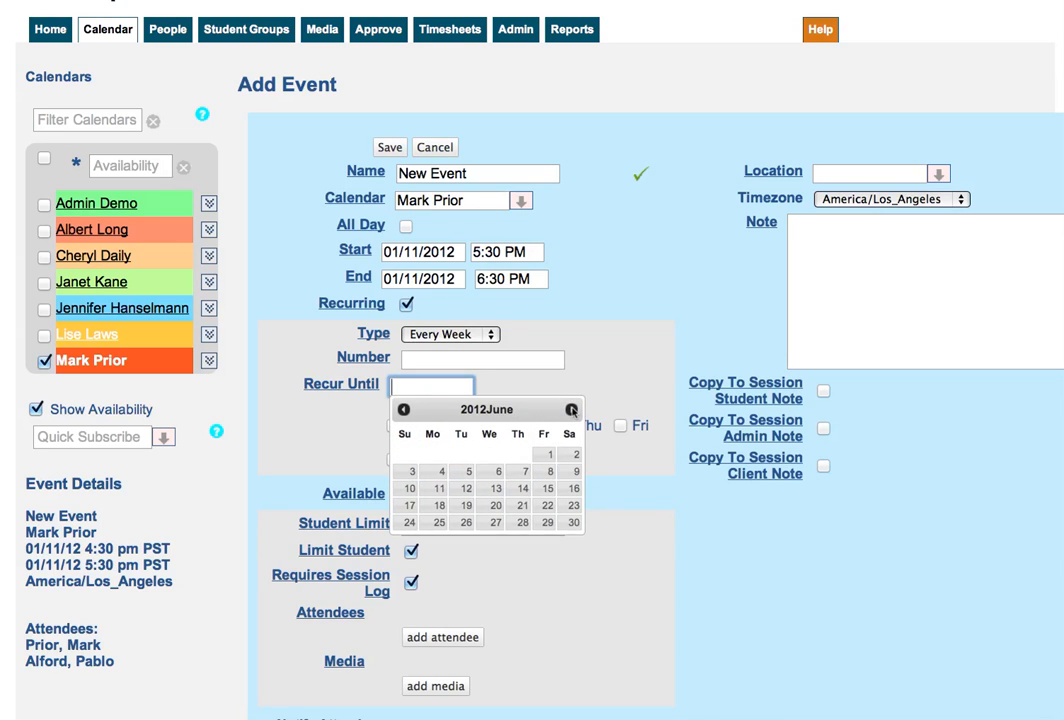
click(546, 506)
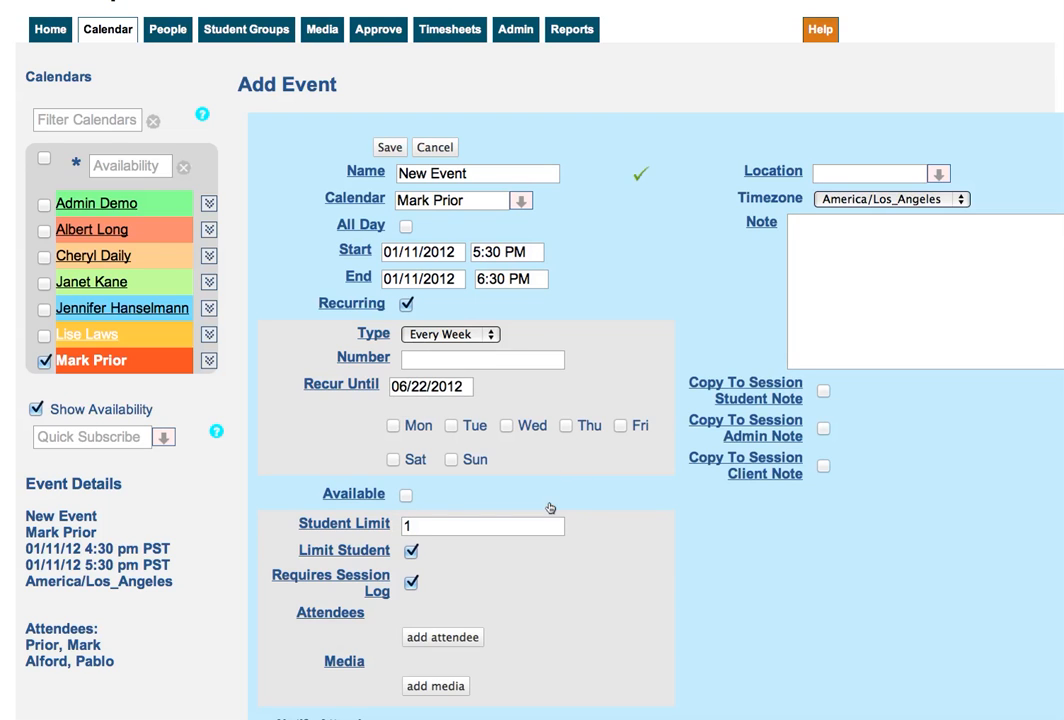
click(396, 426)
click(507, 426)
Clear the recurrence end date and set the number of recurrences to 26 instead
click(430, 386)
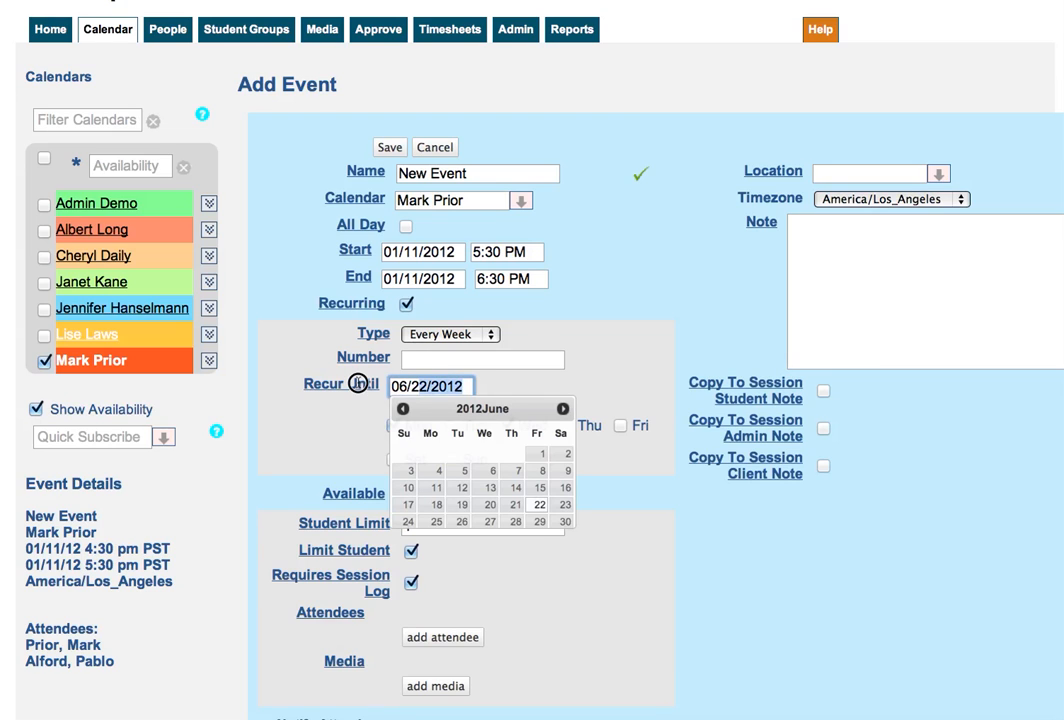
key(BackSpace)
key(BackSpace)
key(BackSpace)
key(BackSpace)
key(BackSpace)
key(BackSpace)
key(BackSpace)
key(BackSpace)
key(BackSpace)
key(BackSpace)
click(435, 361)
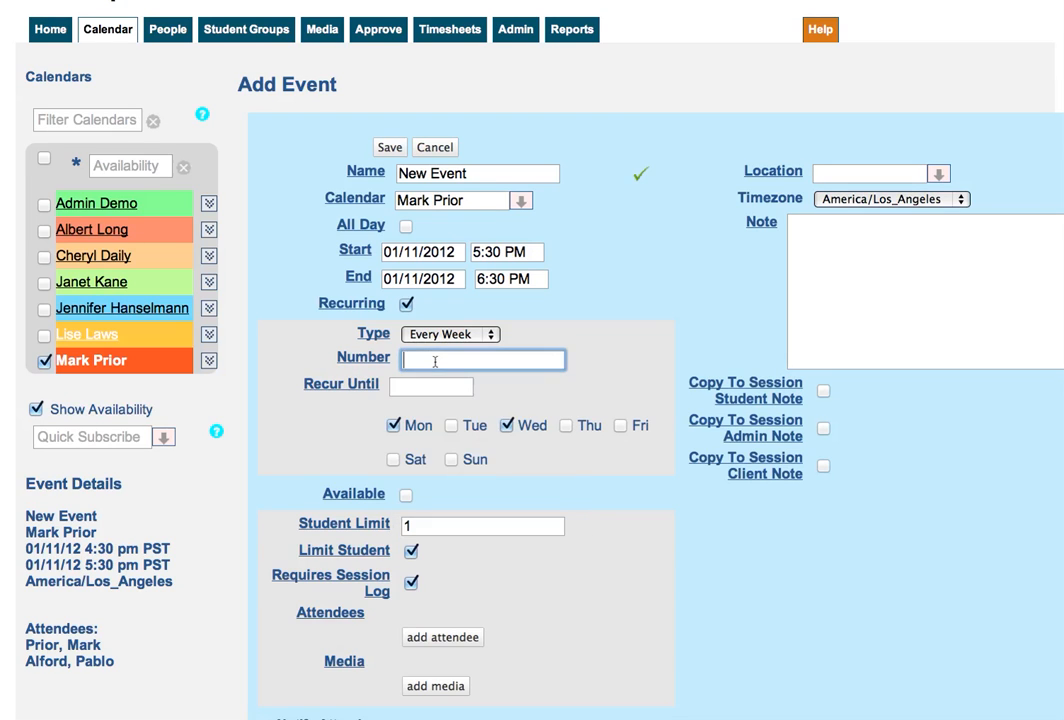
text(26)
Set the recurring event's student limit to 3
scroll(433, 391, down, 3)
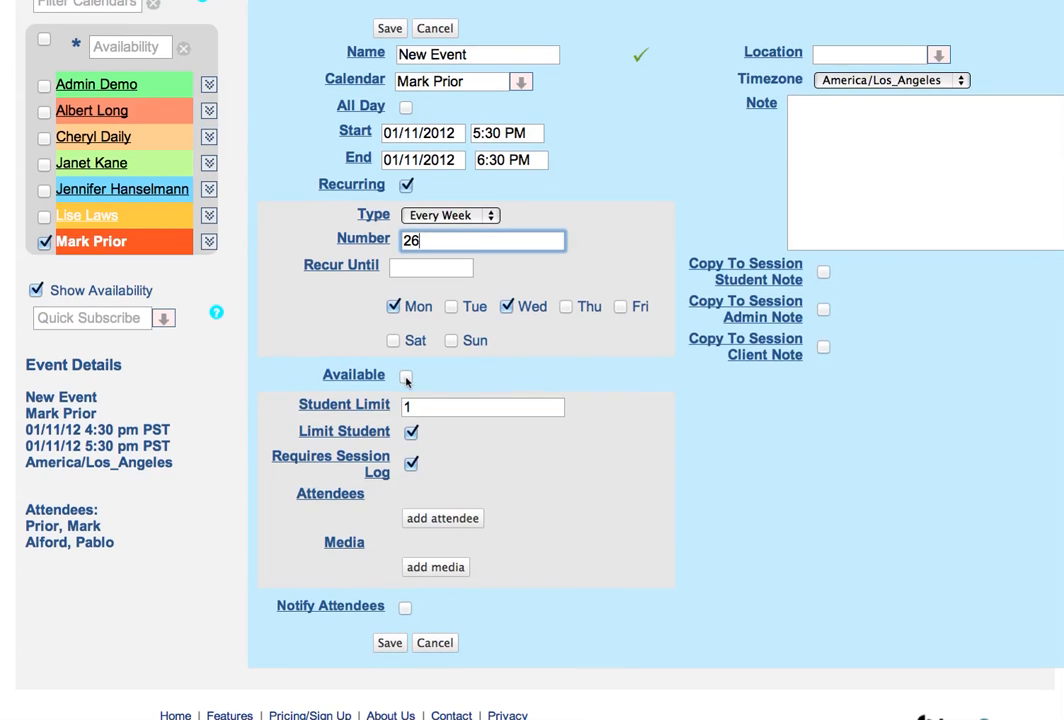
scroll(406, 380, down, 1)
click(430, 392)
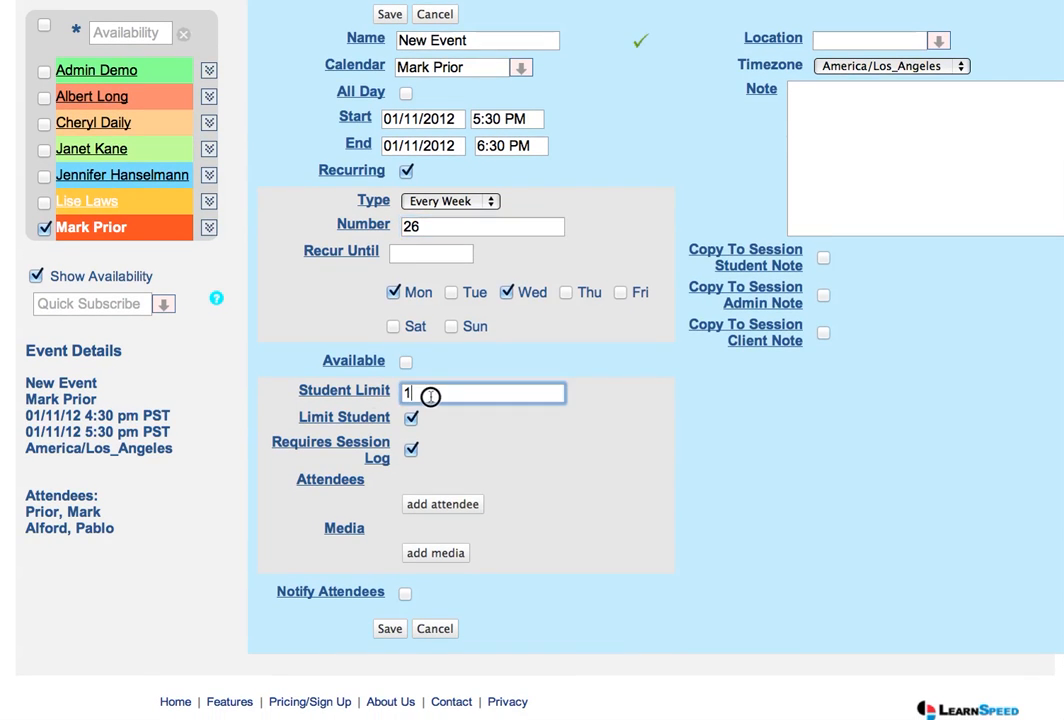
text(3)
Add two students as attendees of the recurring event and turn on attendee notification
click(440, 505)
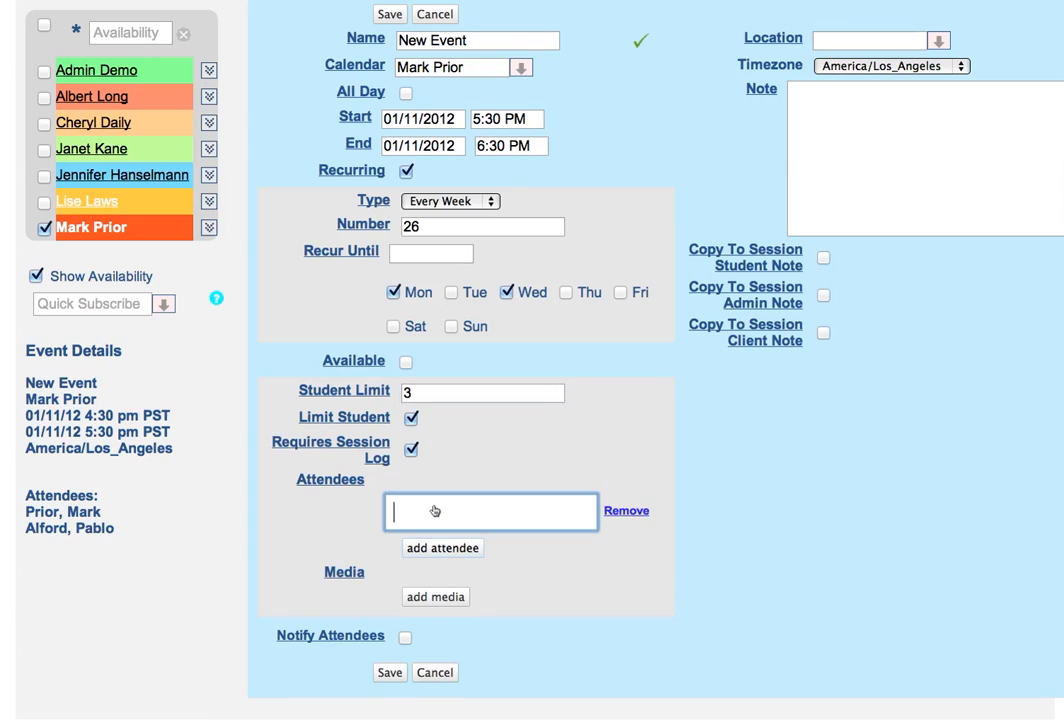
text(pab)
click(453, 541)
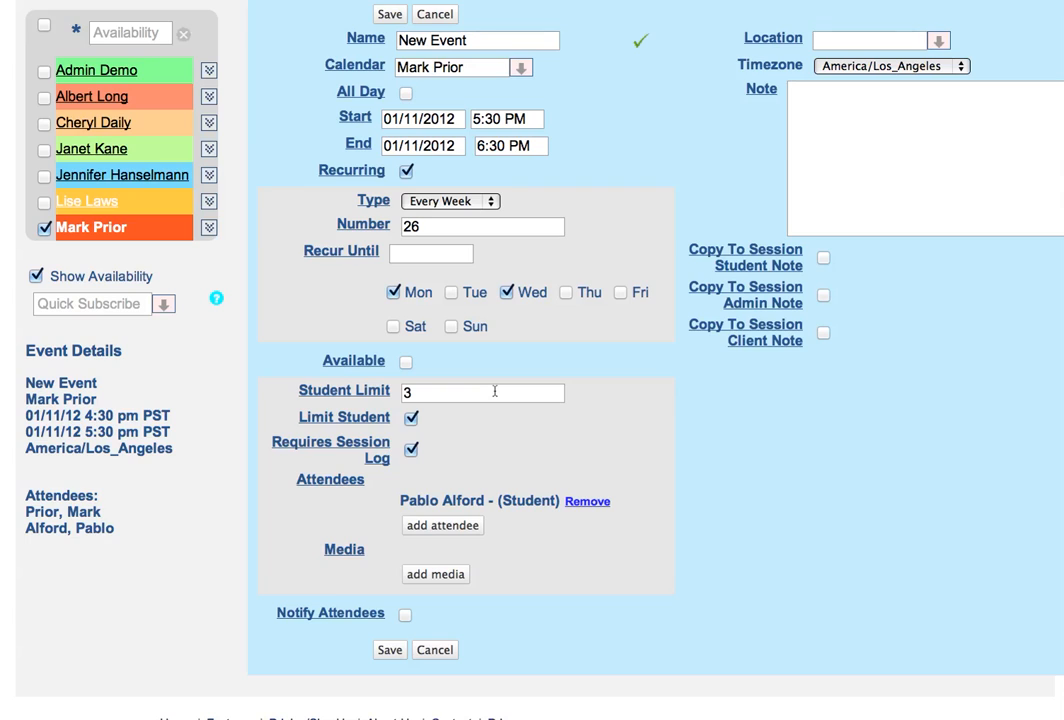
click(466, 527)
text(a)
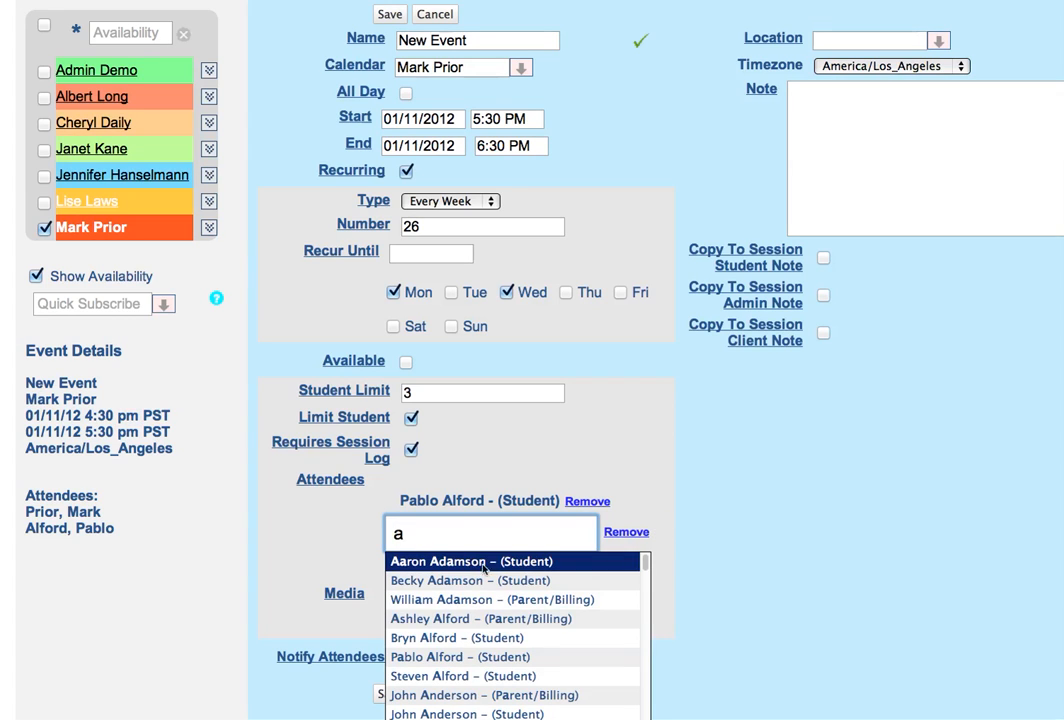
click(489, 565)
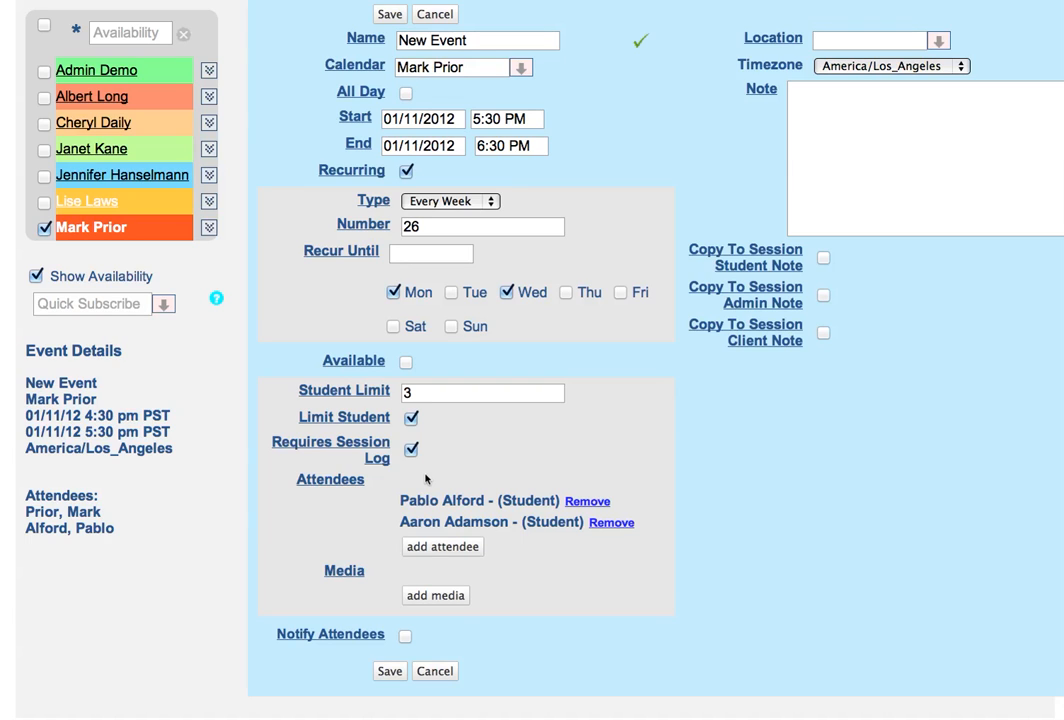
click(406, 636)
Enter "Lesson 1.3 -" as the event's note
scroll(529, 640, up, 3)
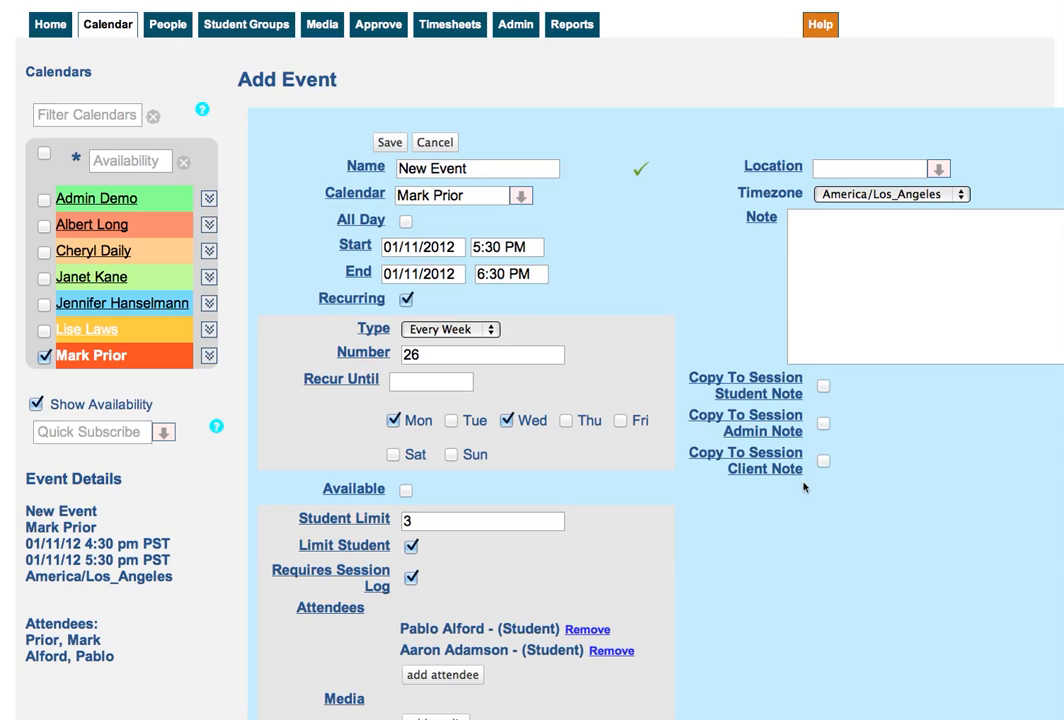
click(916, 330)
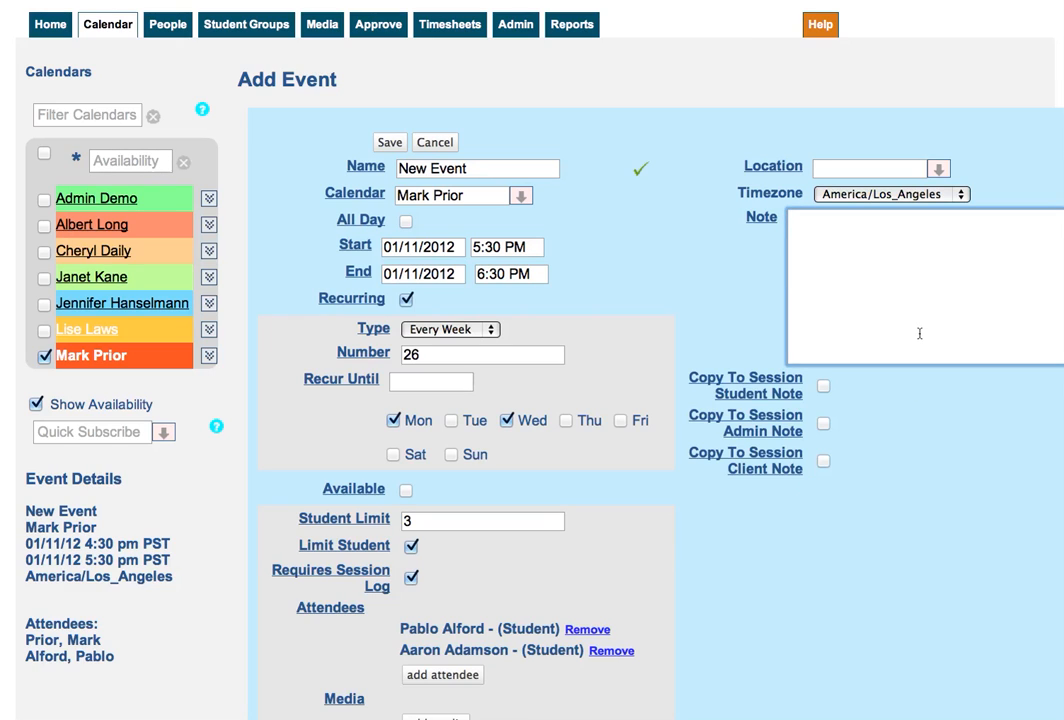
text(Lesson 1.3  a;lksdjfa;)
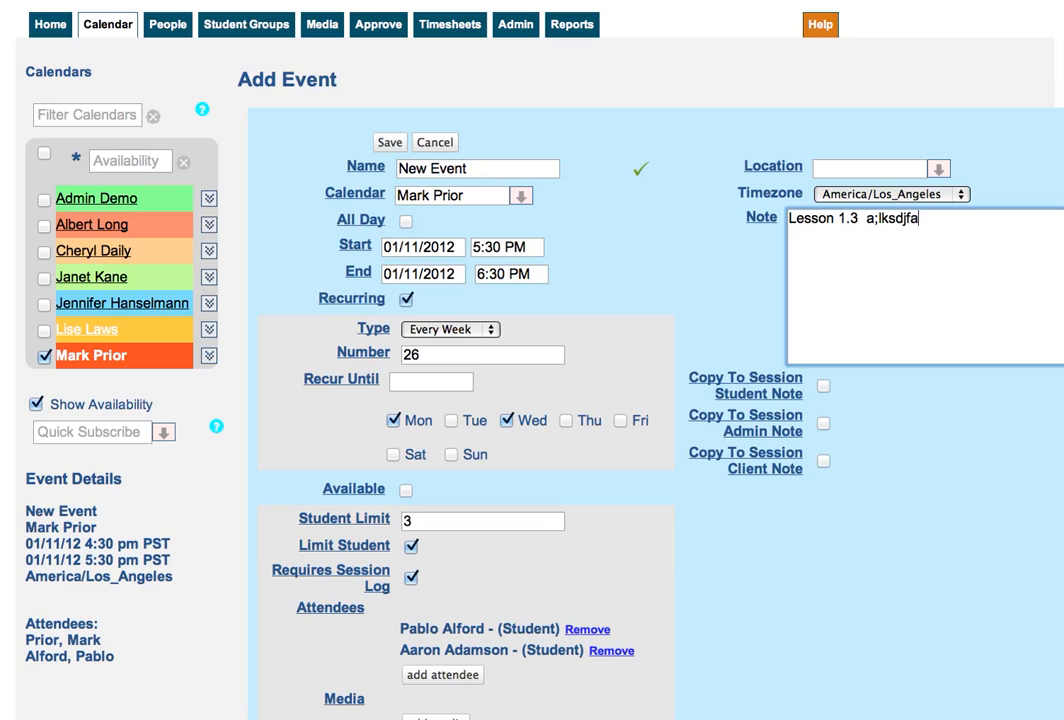
key(BackSpace)
key(BackSpace)
key(BackSpace)
key(BackSpace)
key(BackSpace)
key(BackSpace)
key(BackSpace)
key(BackSpace)
key(BackSpace)
key(BackSpace)
text(-)
Try the options copying the note to the session's admin, client and student notes, turn them off, and cancel the new event
click(823, 423)
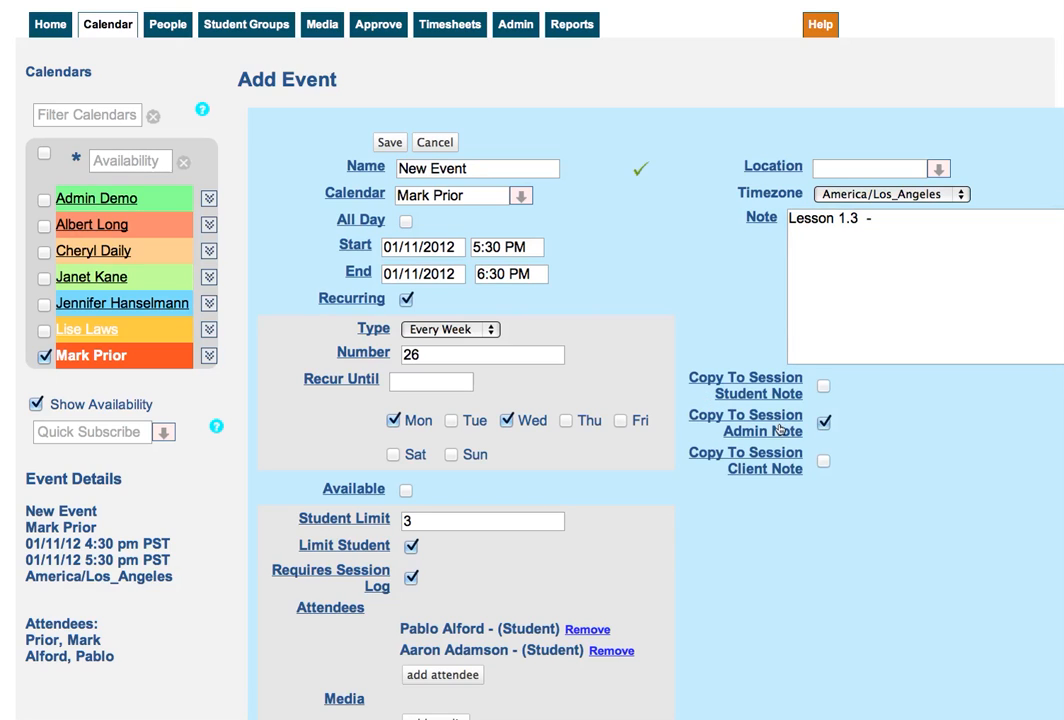
click(823, 423)
click(822, 459)
click(821, 389)
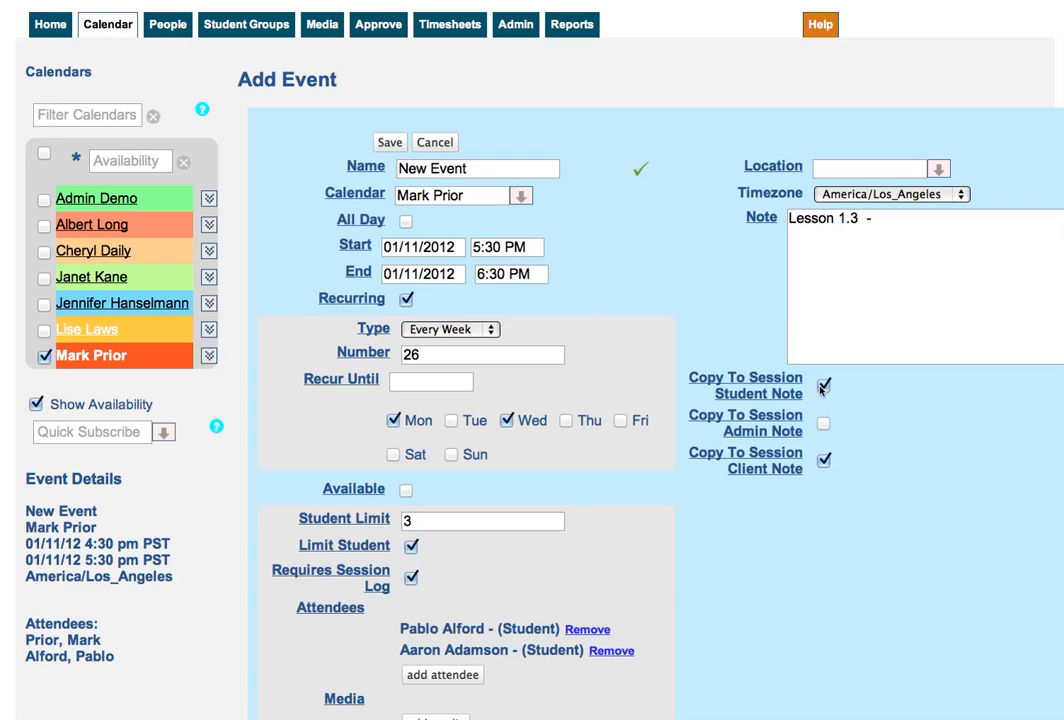
scroll(762, 95, up, 2)
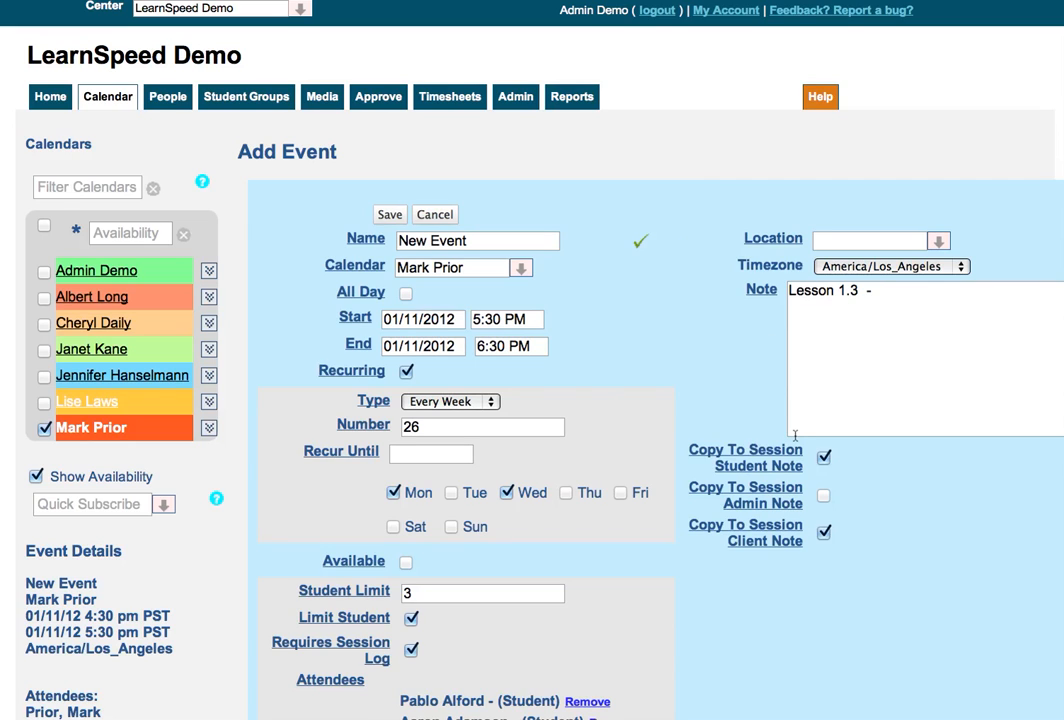
click(823, 457)
click(823, 533)
click(438, 215)
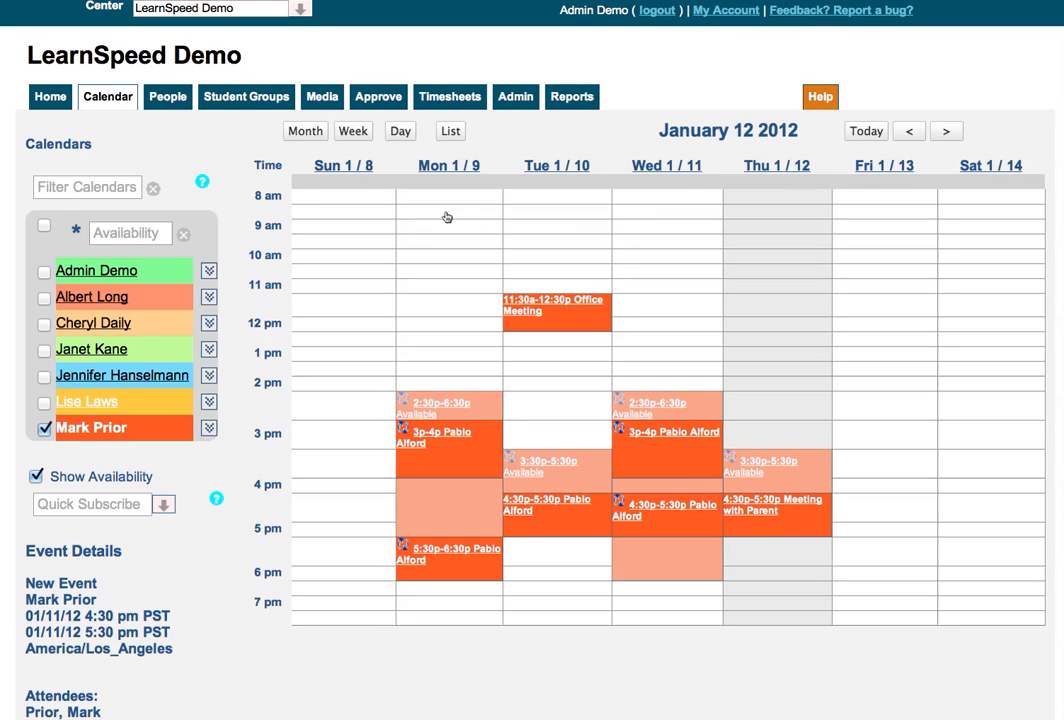
Add a calendar named "Office Meetings" and save it with the default settings
click(208, 428)
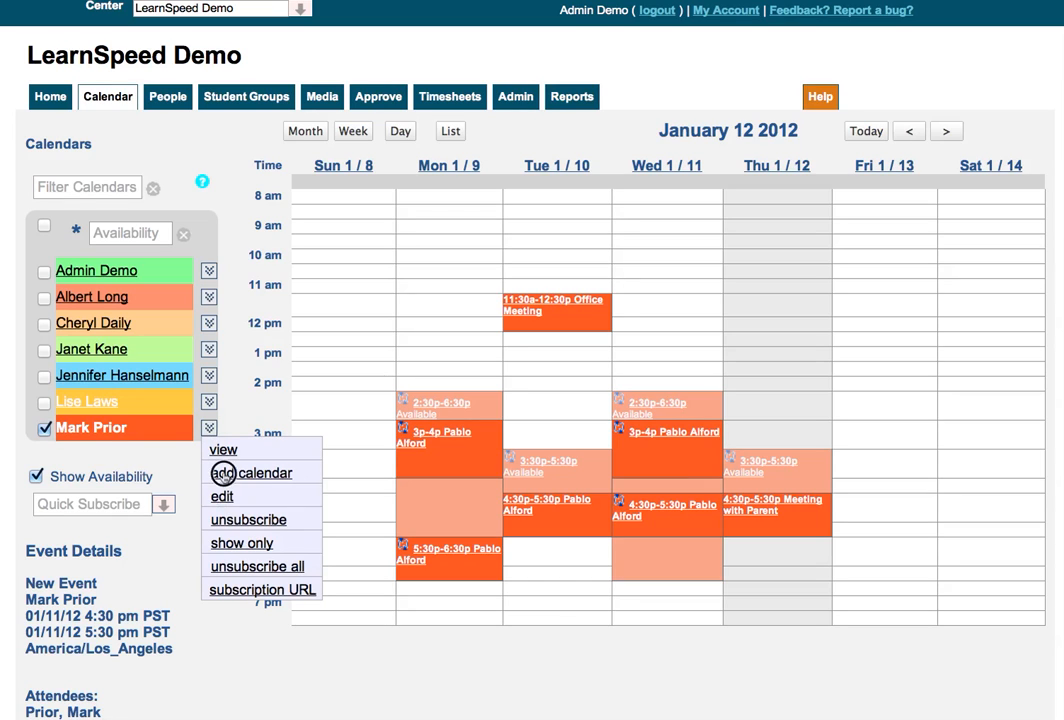
click(220, 472)
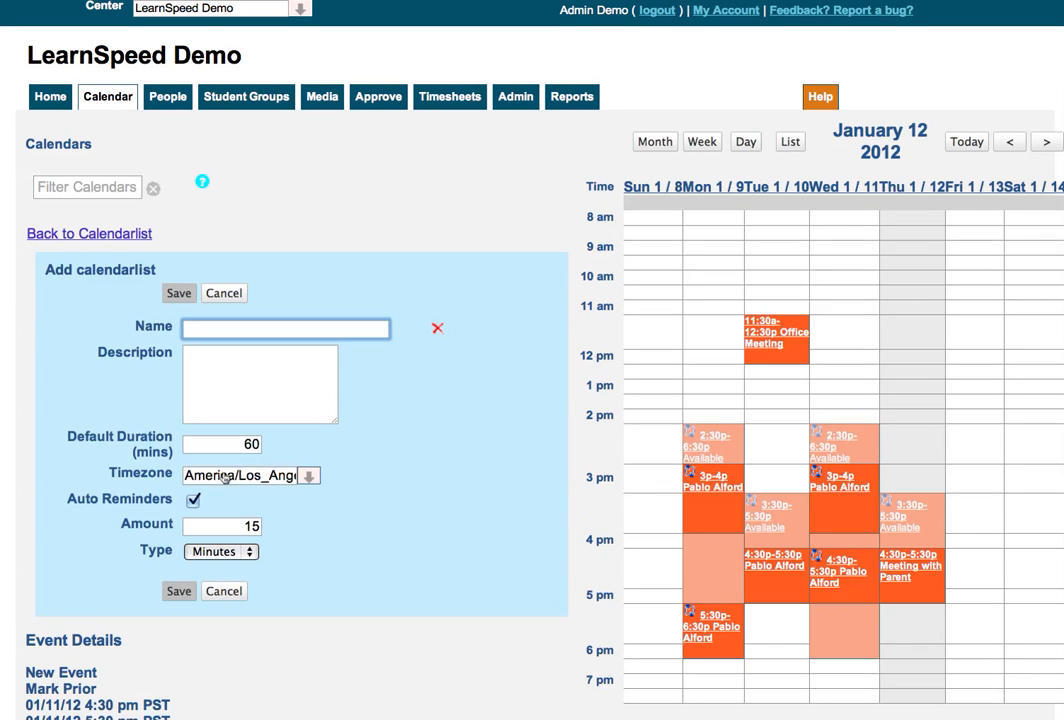
text(Office Meetings)
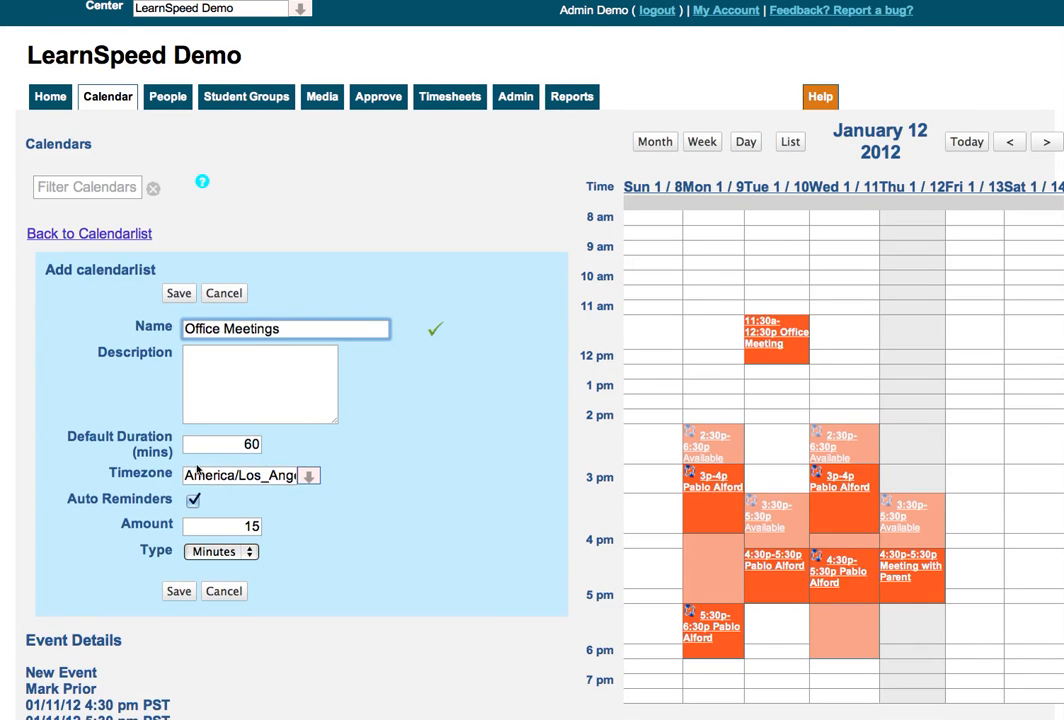
click(180, 293)
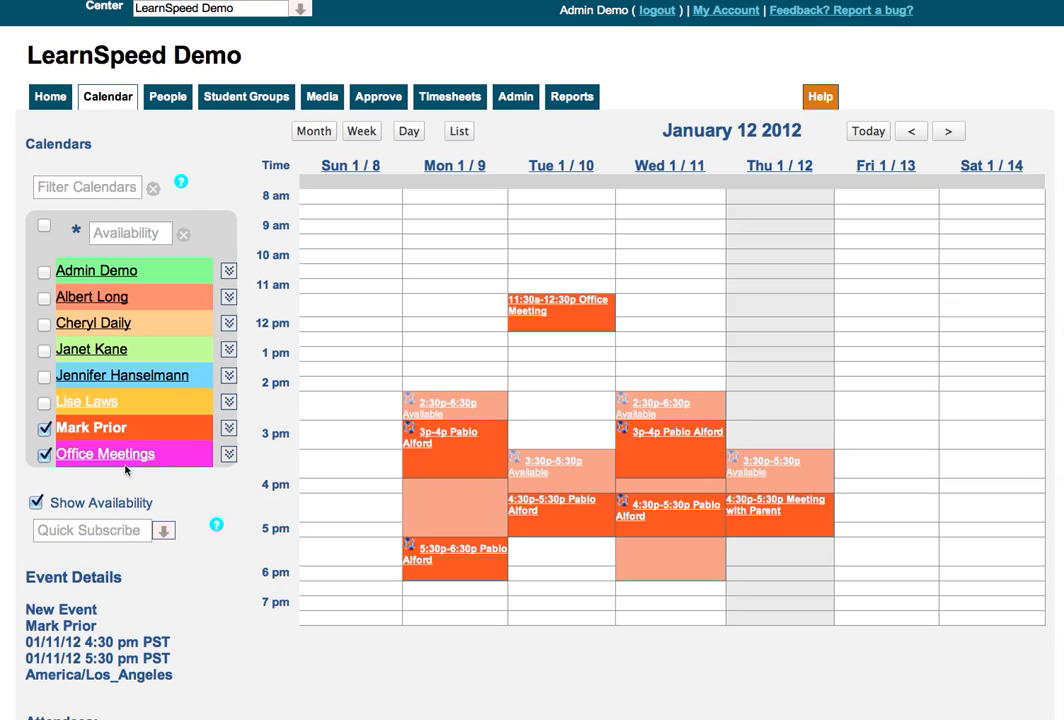
View the subscription URL of the provider calendar listed two above Office Meetings, and close it
click(229, 455)
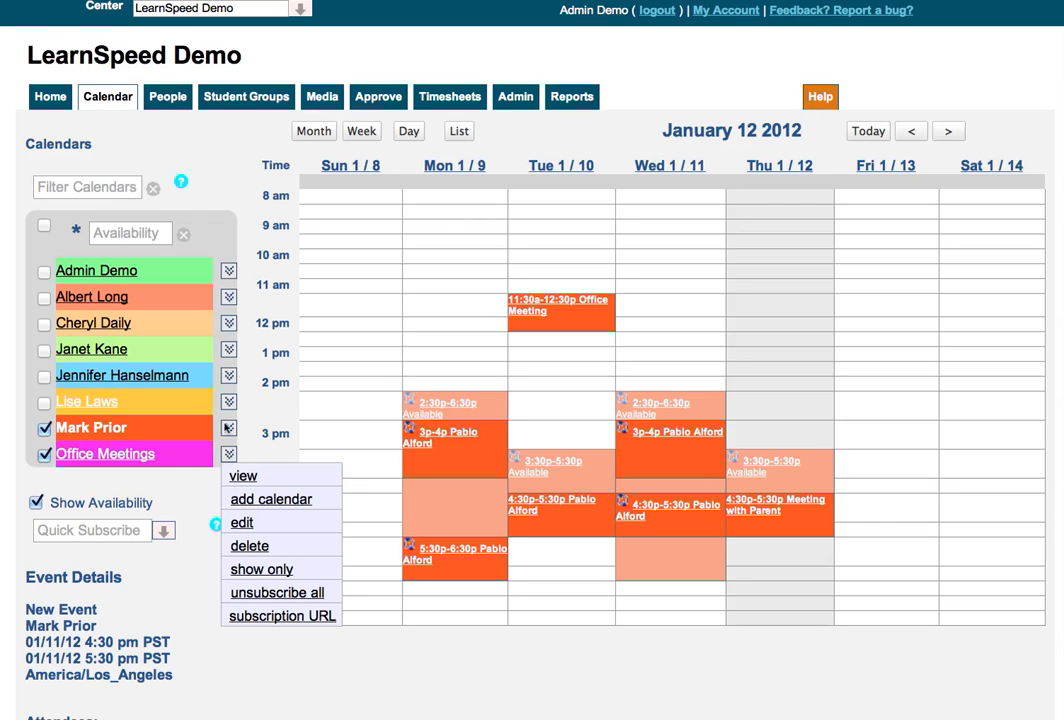
click(228, 402)
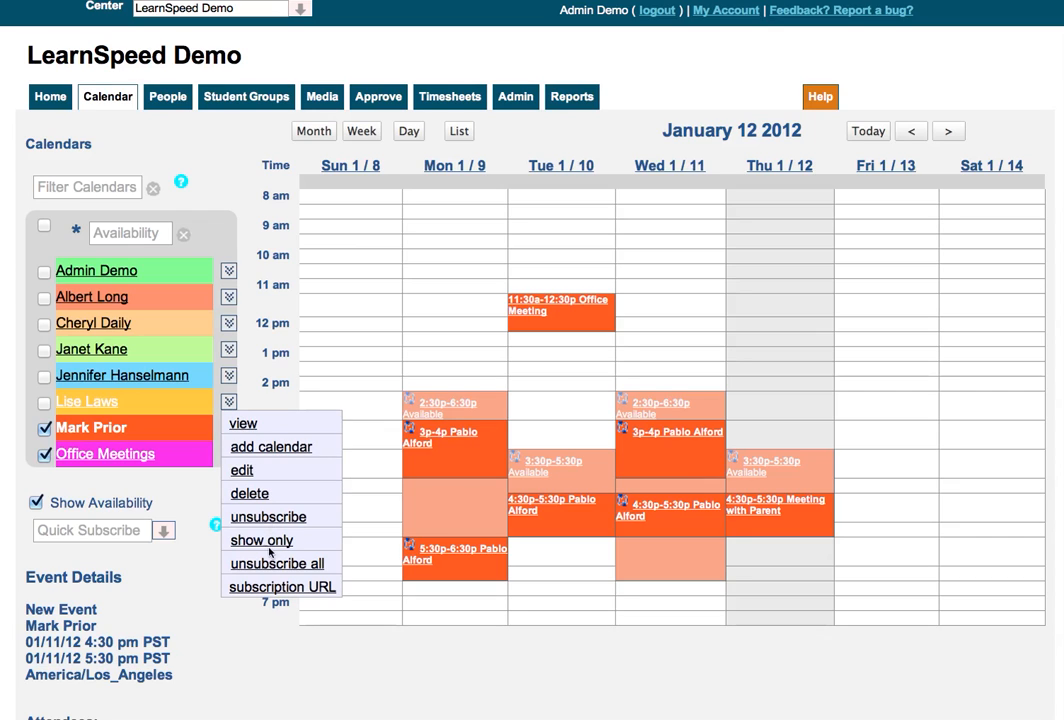
click(269, 587)
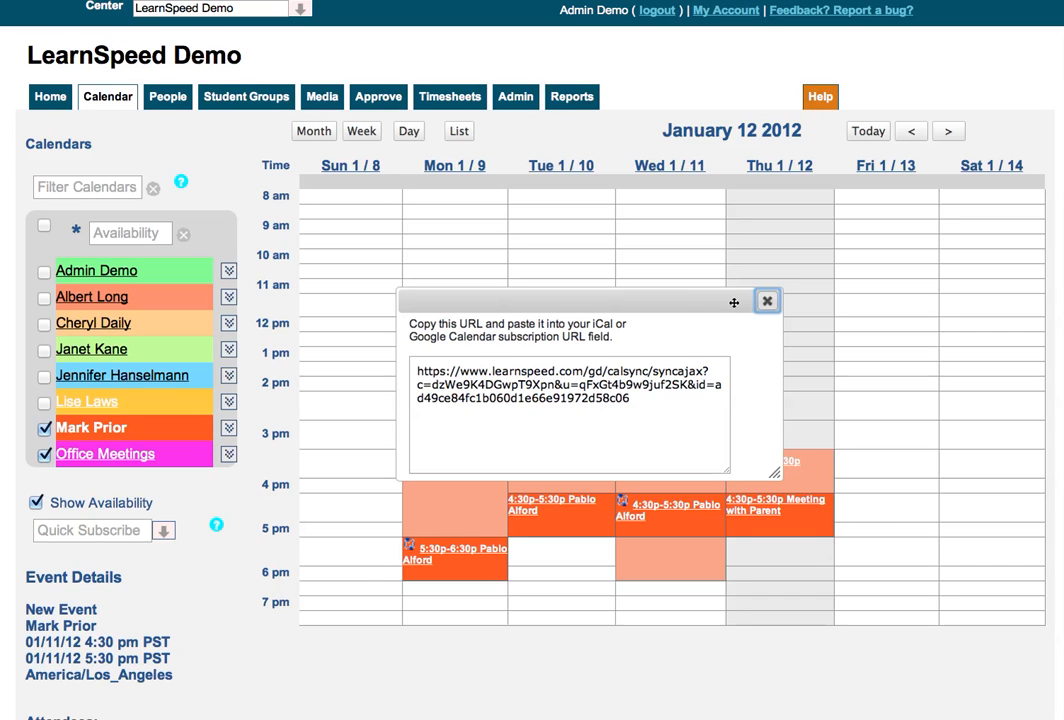
click(766, 302)
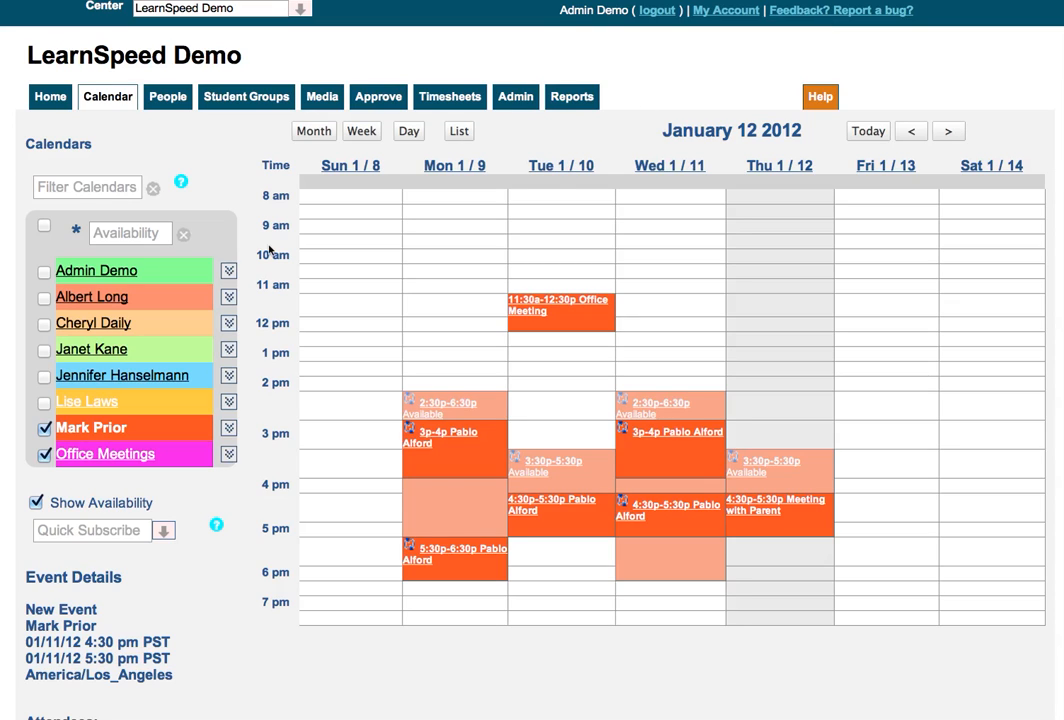
Read the help notes on filtering calendars and on Quick Subscribe, closing each one
click(181, 184)
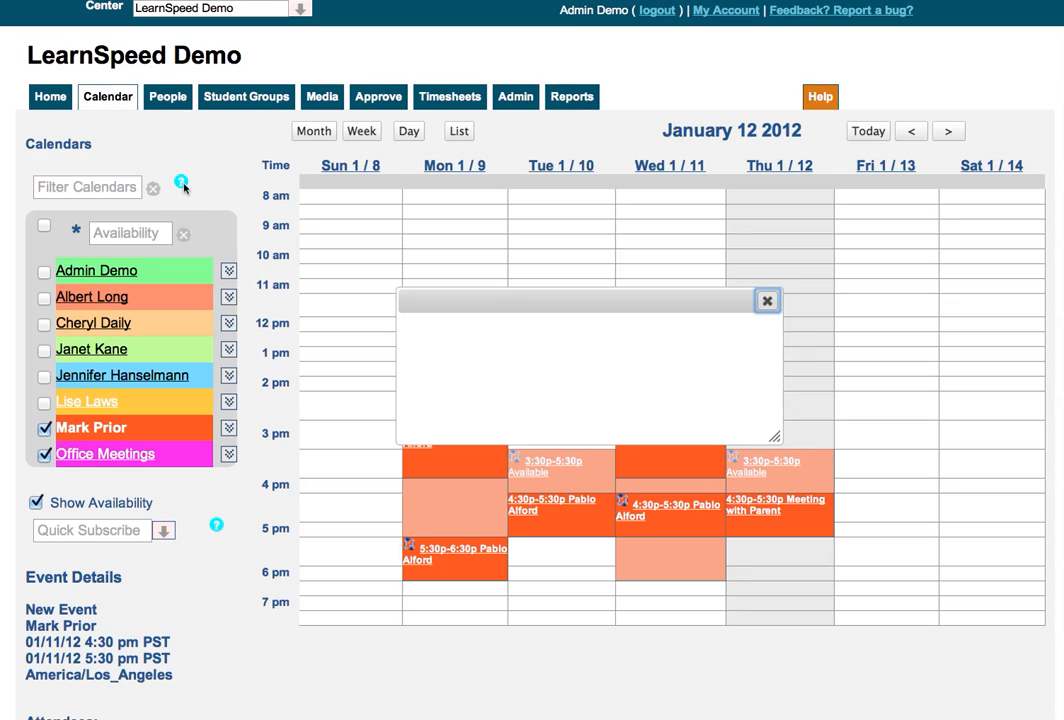
click(766, 301)
click(216, 525)
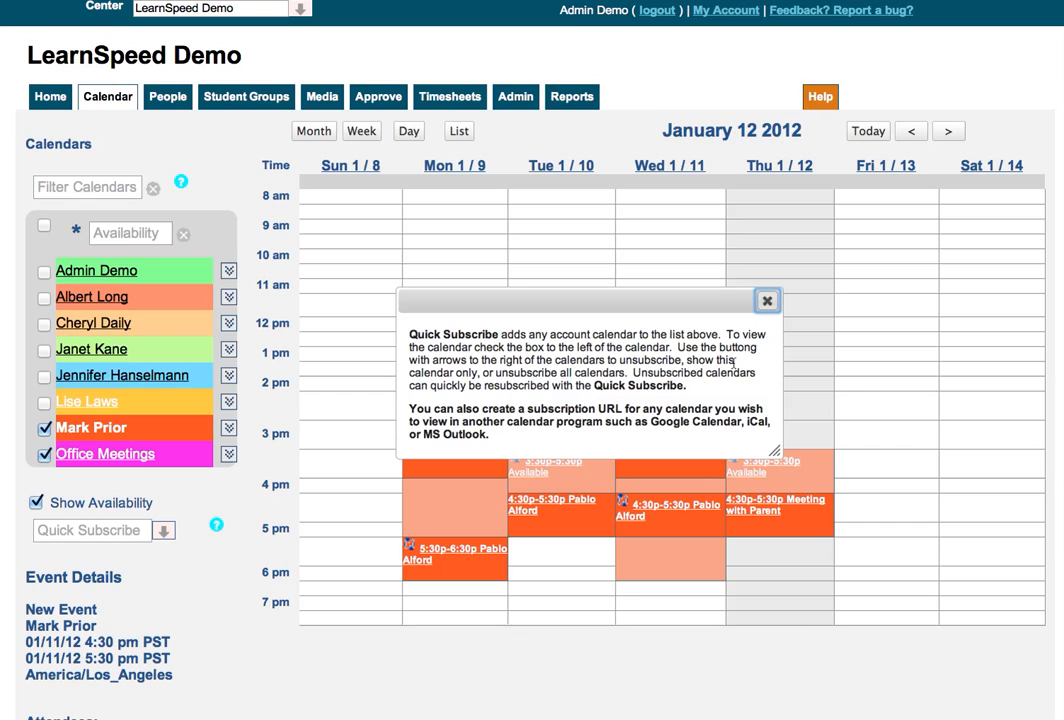
click(768, 302)
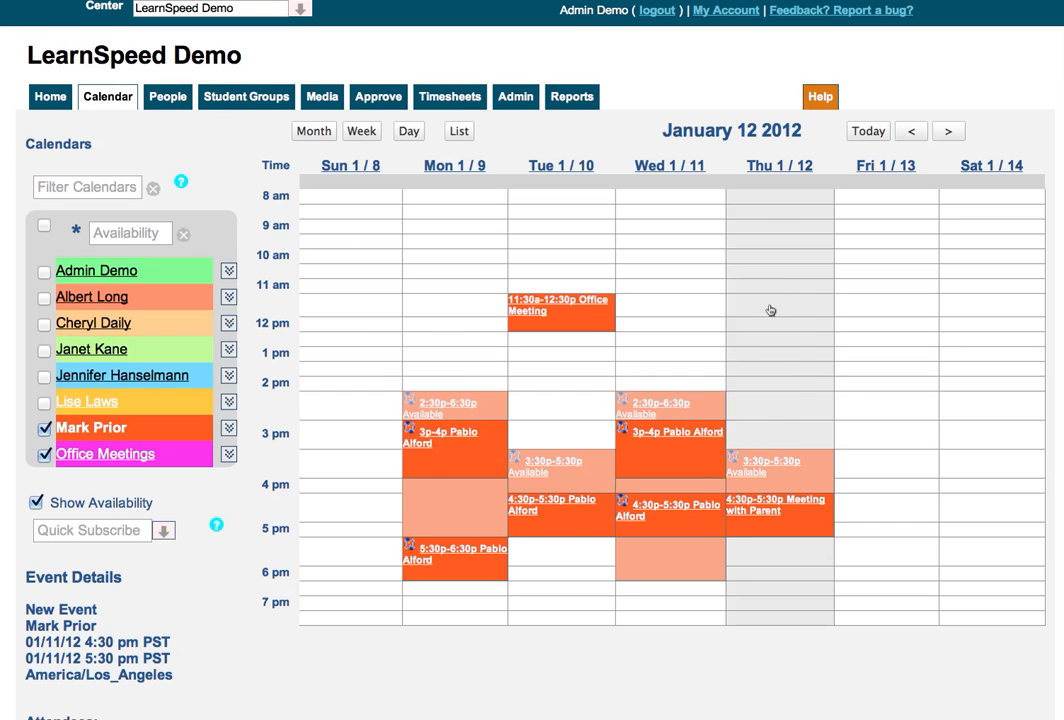